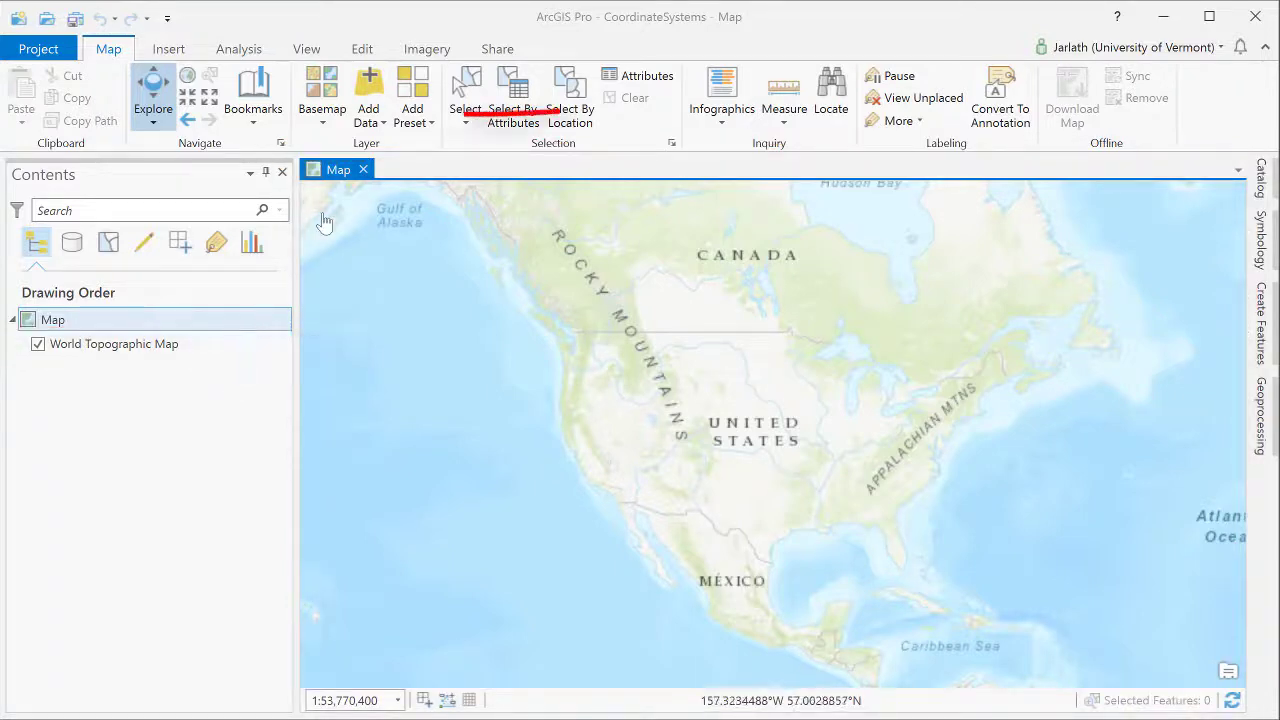
Step: Swap the topographic basemap for Streets so World Street Map displays
left_click(323, 110)
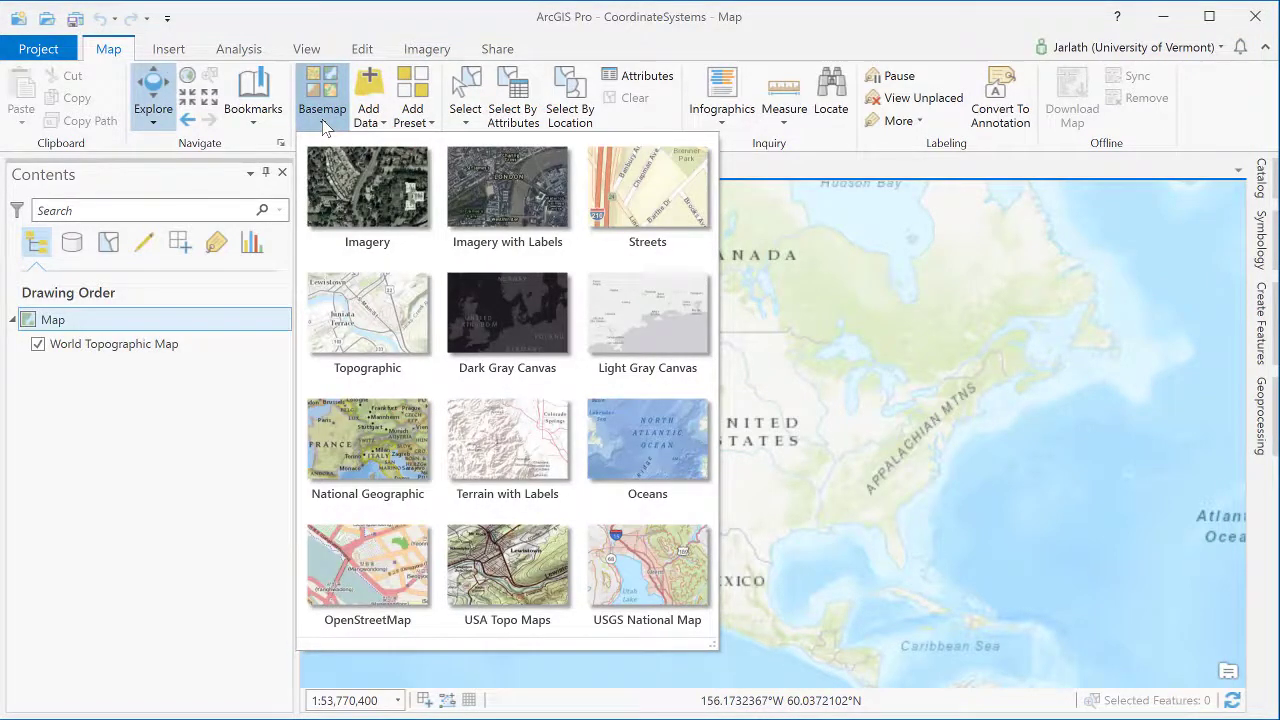
left_click(633, 205)
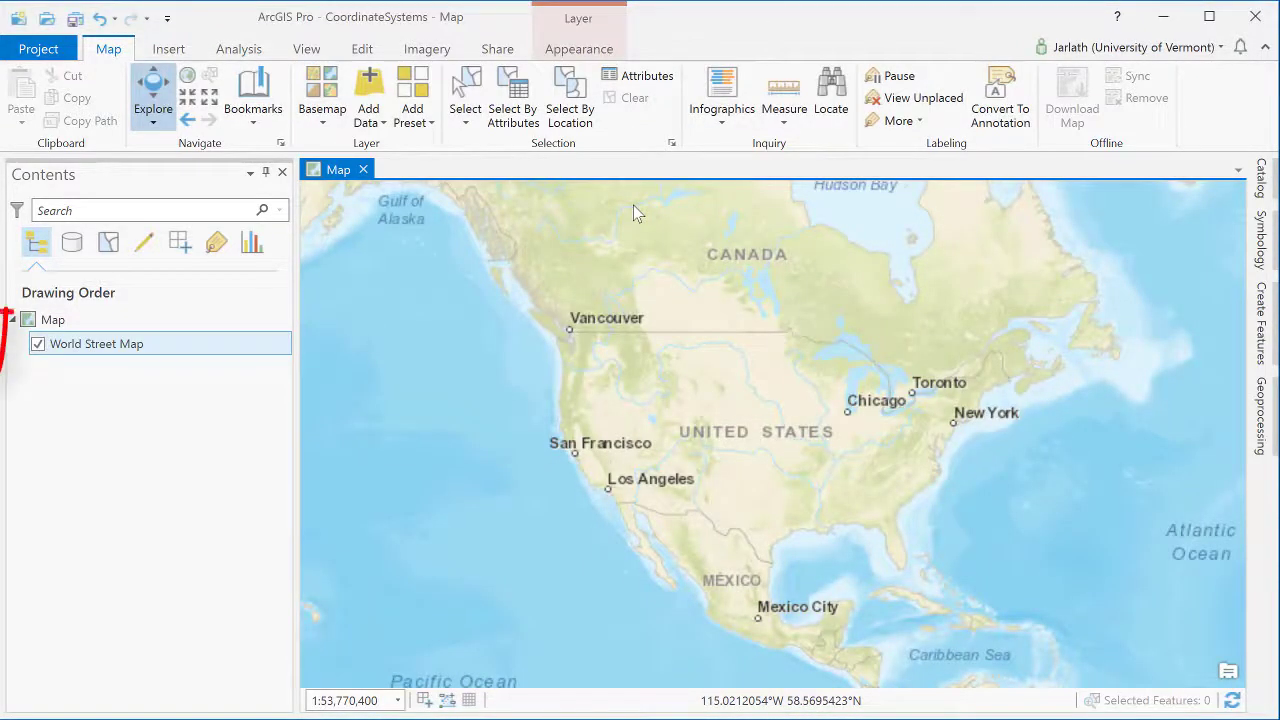
right_click(181, 354)
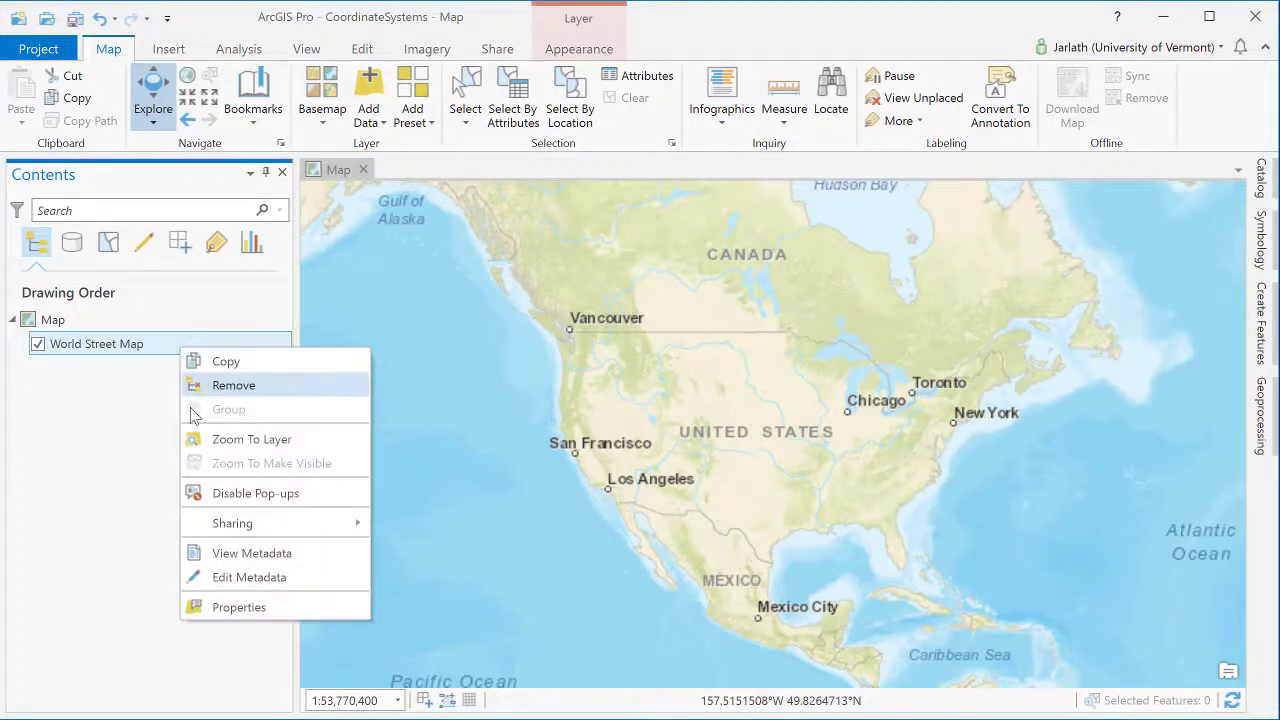
left_click(229, 607)
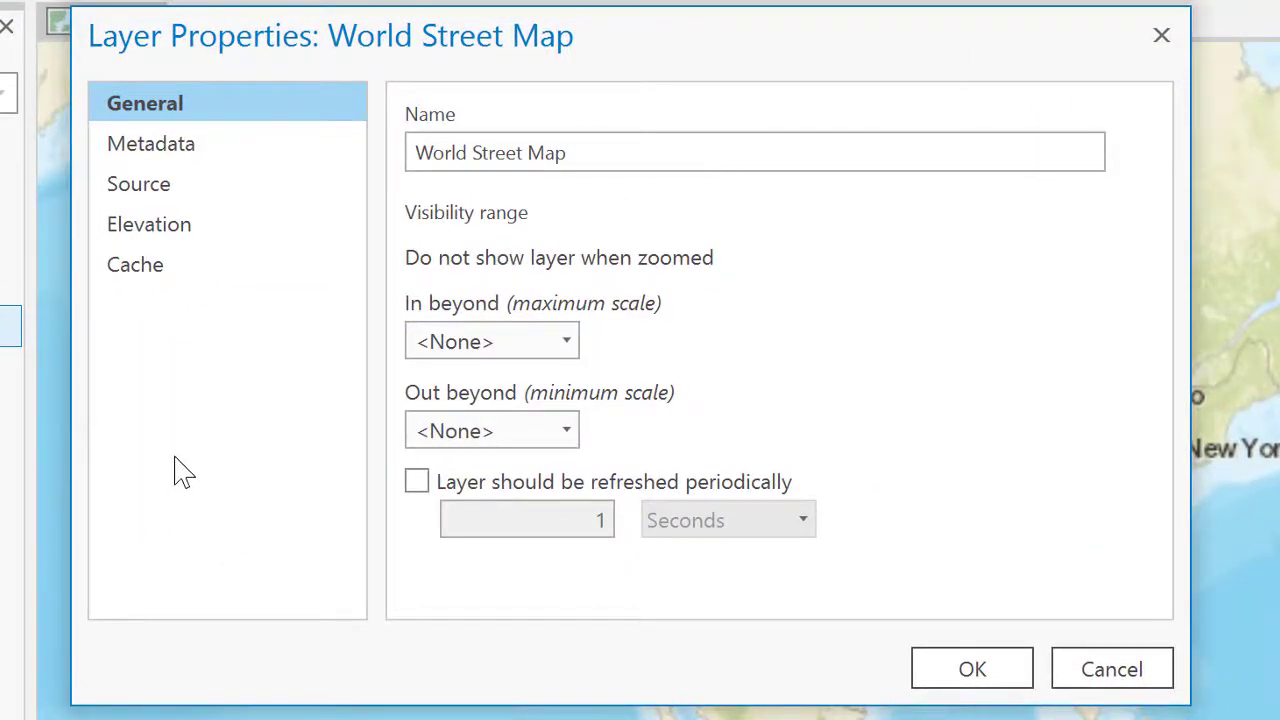
left_click(160, 194)
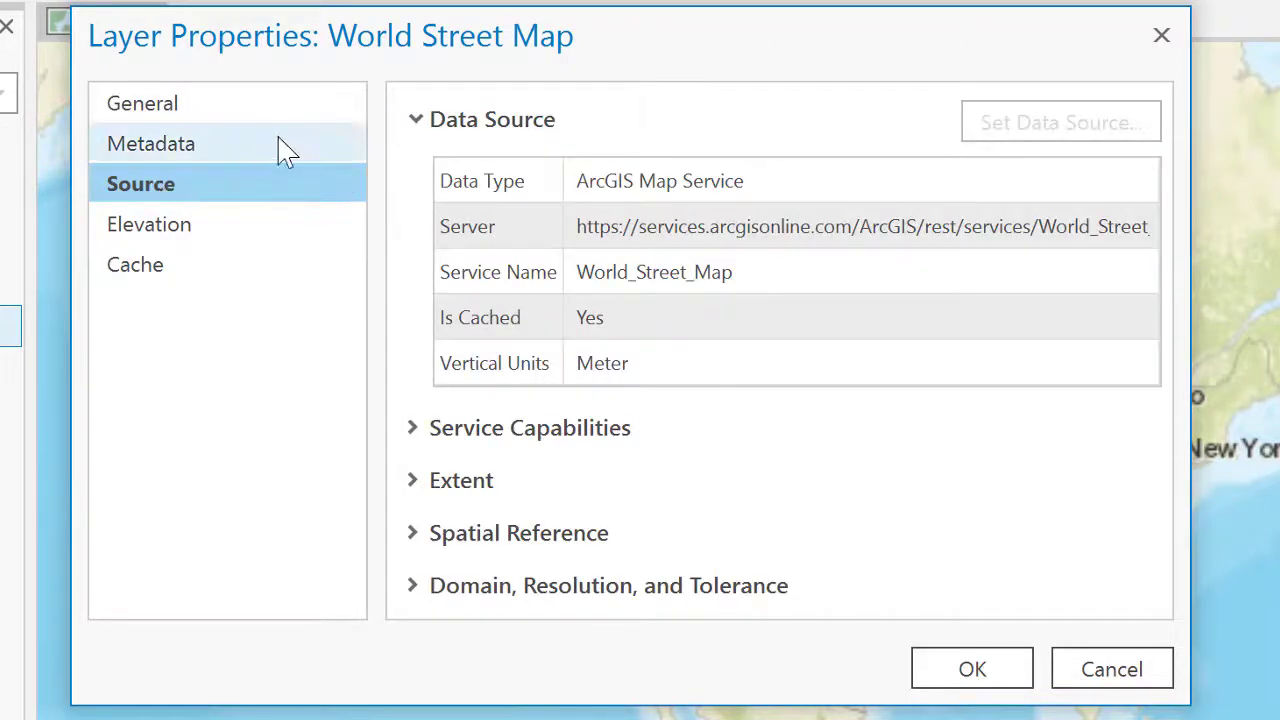
left_click(418, 122)
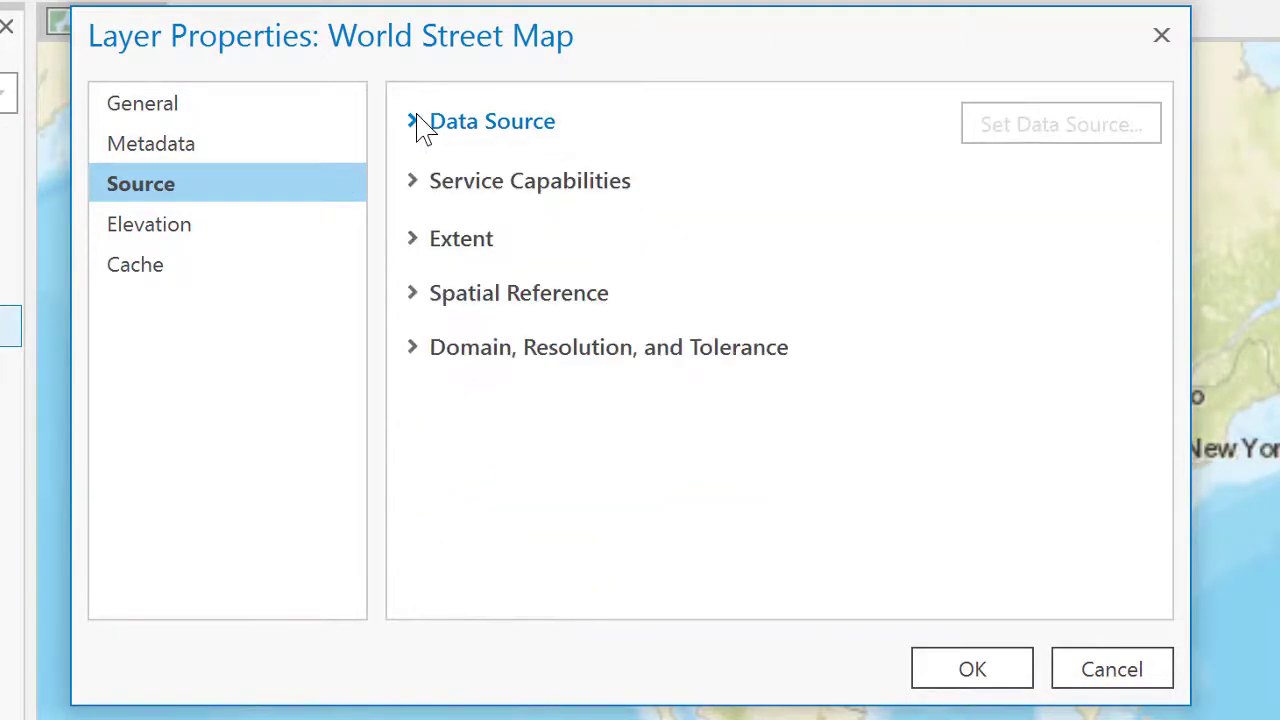
left_click(413, 293)
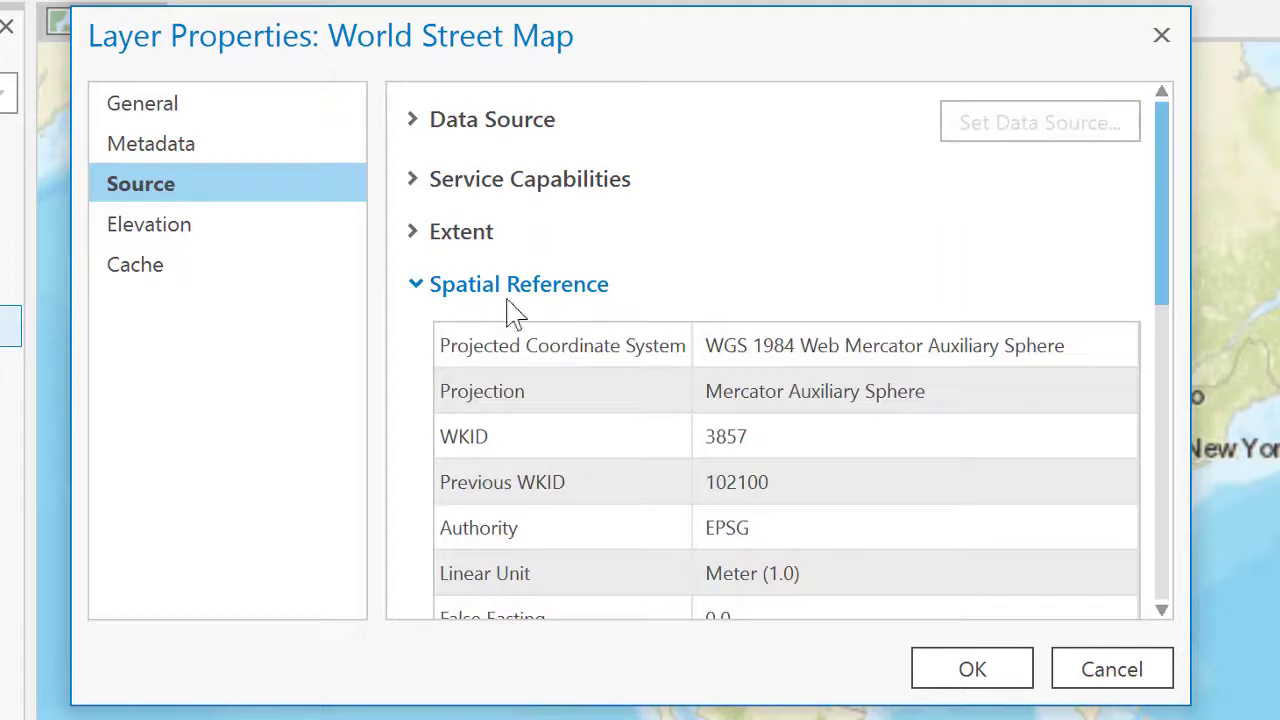
left_click_drag(1166, 229, 1172, 318)
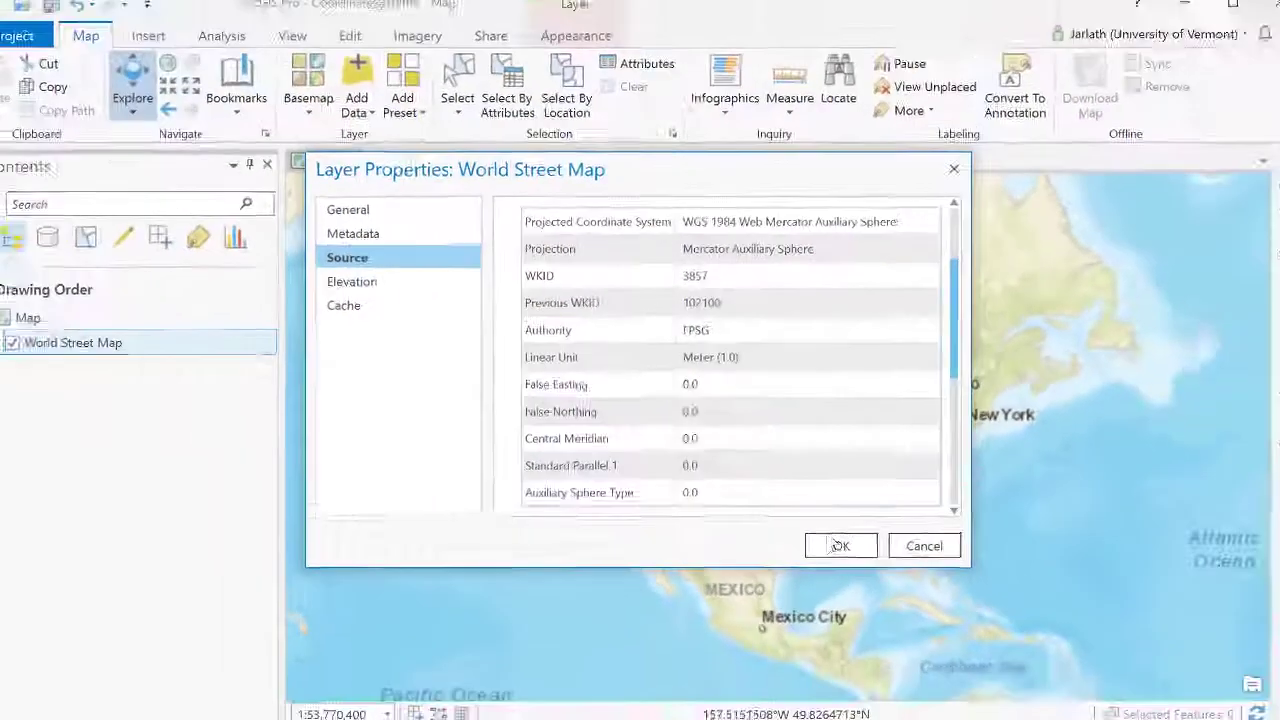
left_click(838, 545)
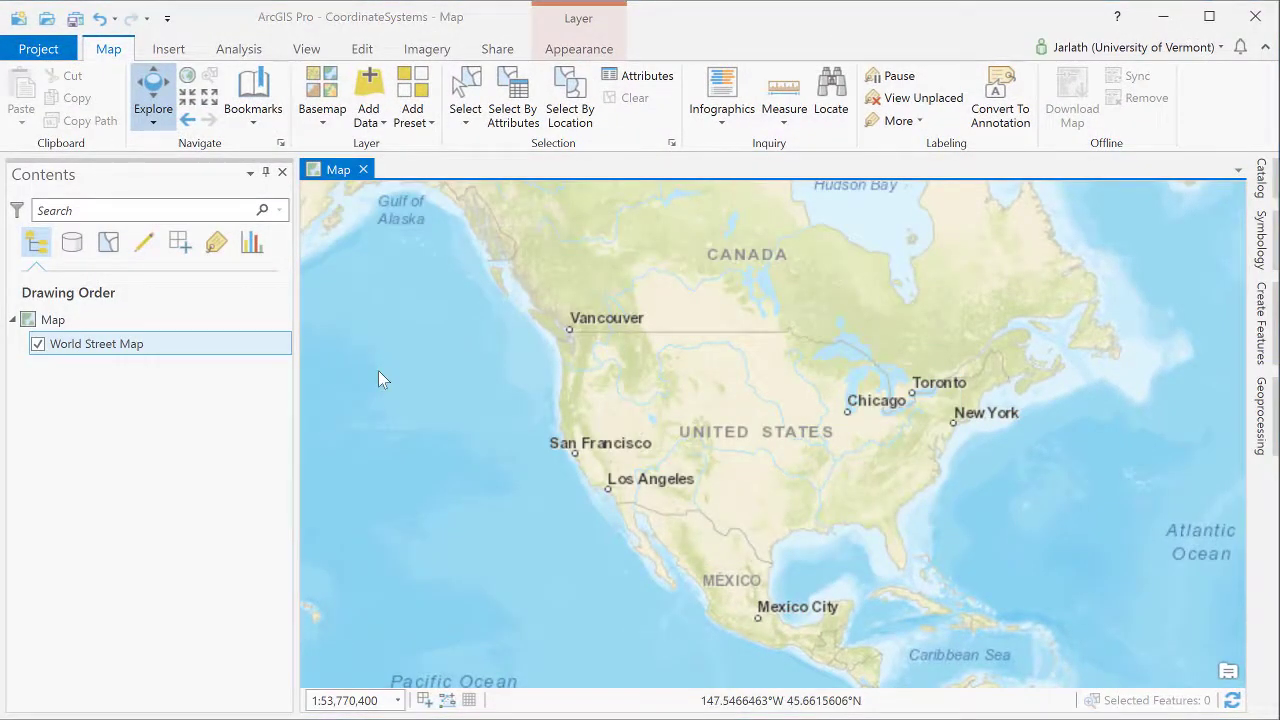
right_click(73, 323)
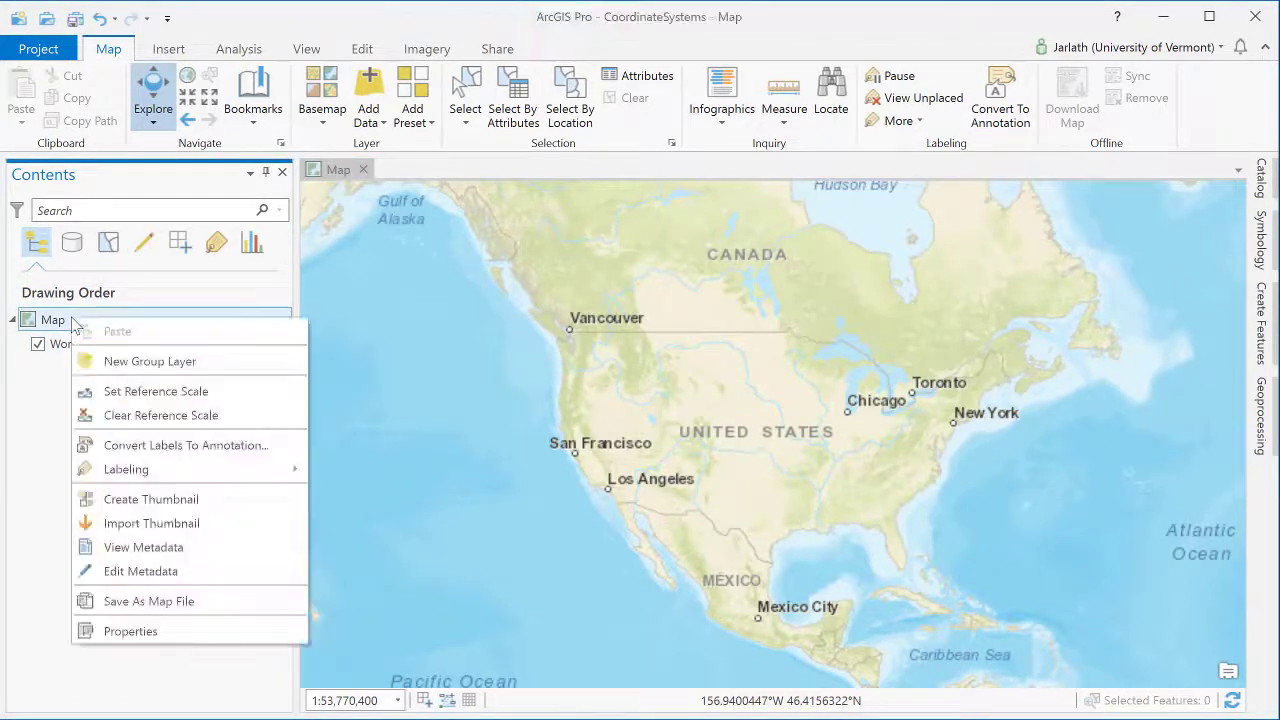
left_click(120, 632)
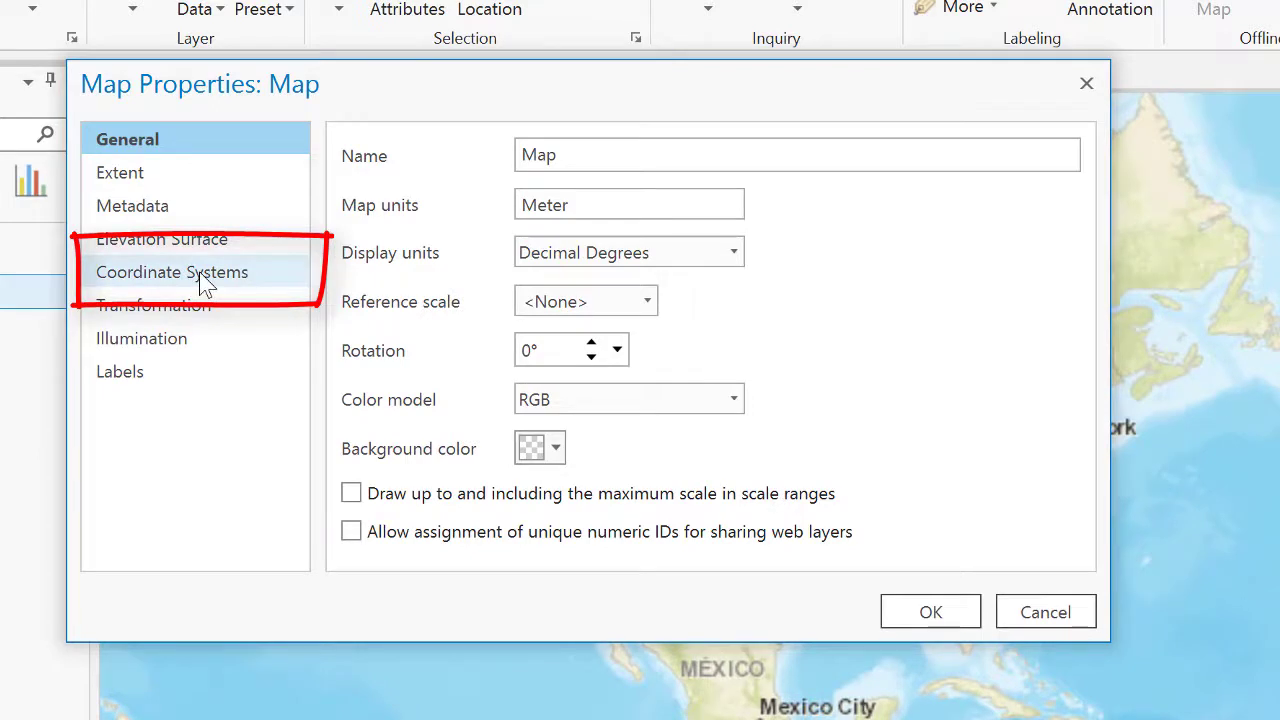
left_click(205, 285)
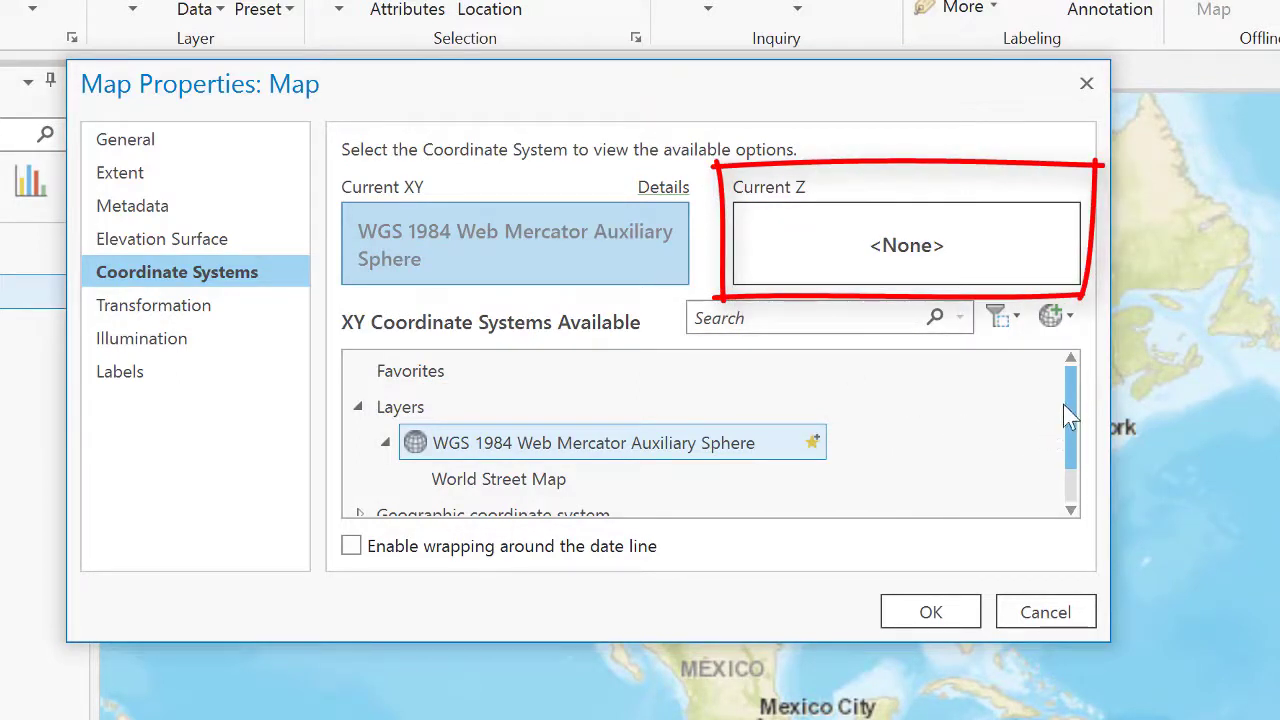
left_click_drag(1071, 399, 1075, 430)
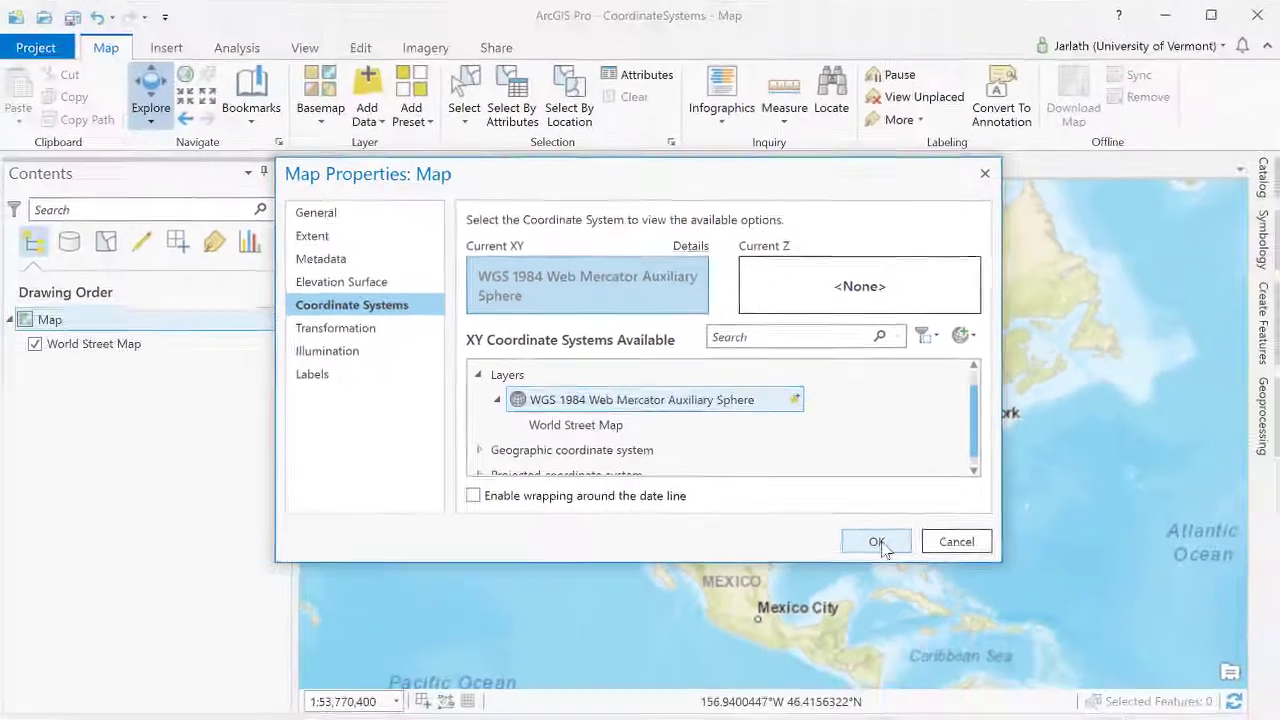
left_click(878, 542)
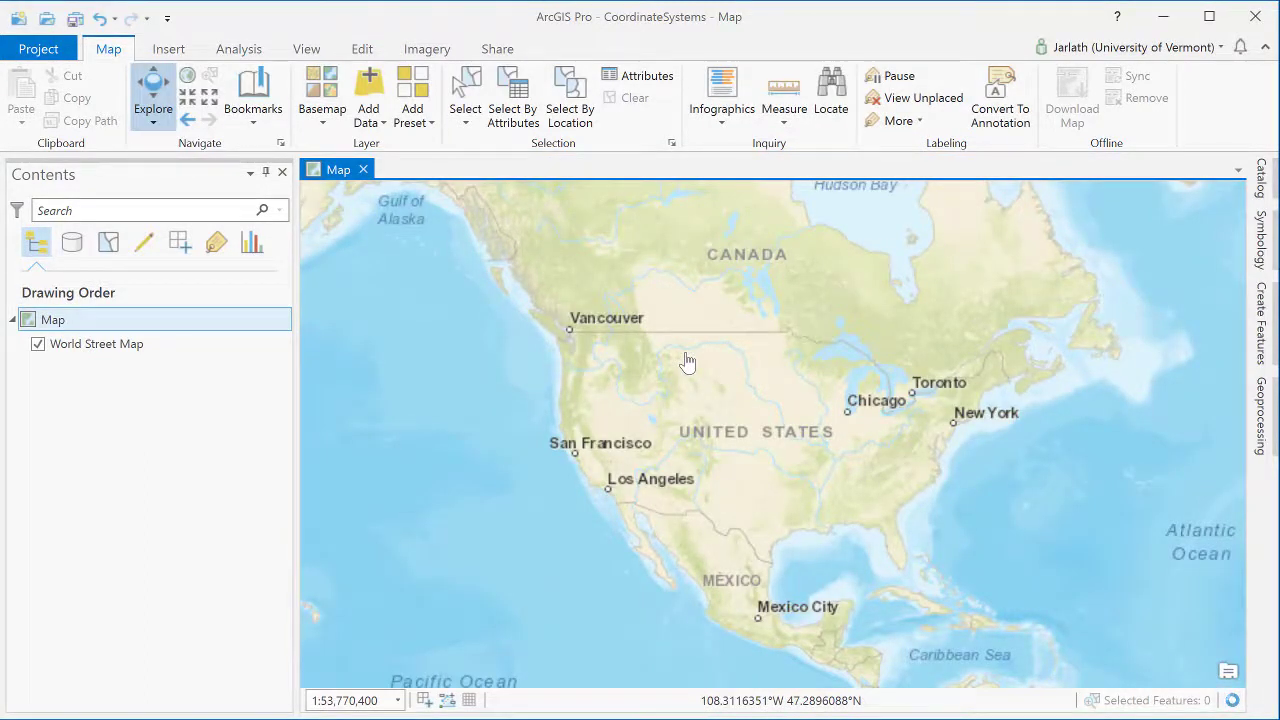
Step: Pin the Catalog pane and add VT_Boundaries_state from CoordinateSystems.gdb to the current map
left_click(1263, 178)
left_click(1226, 176)
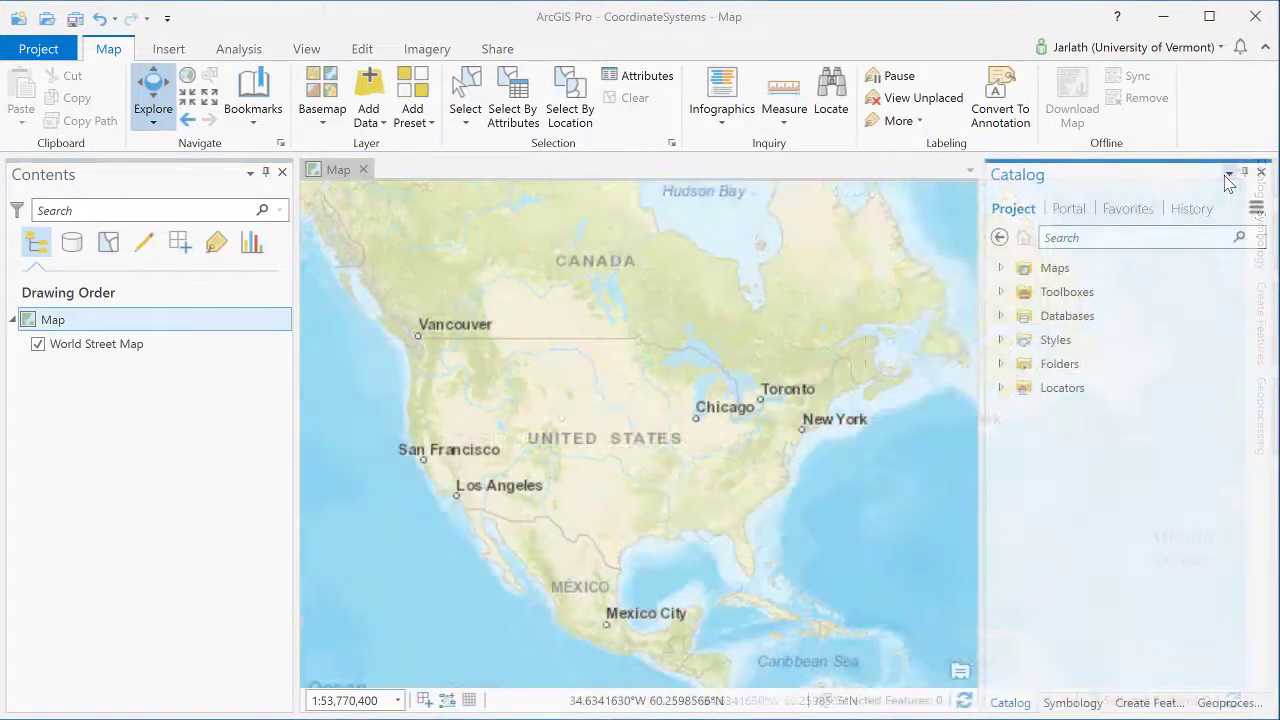
left_click(1001, 364)
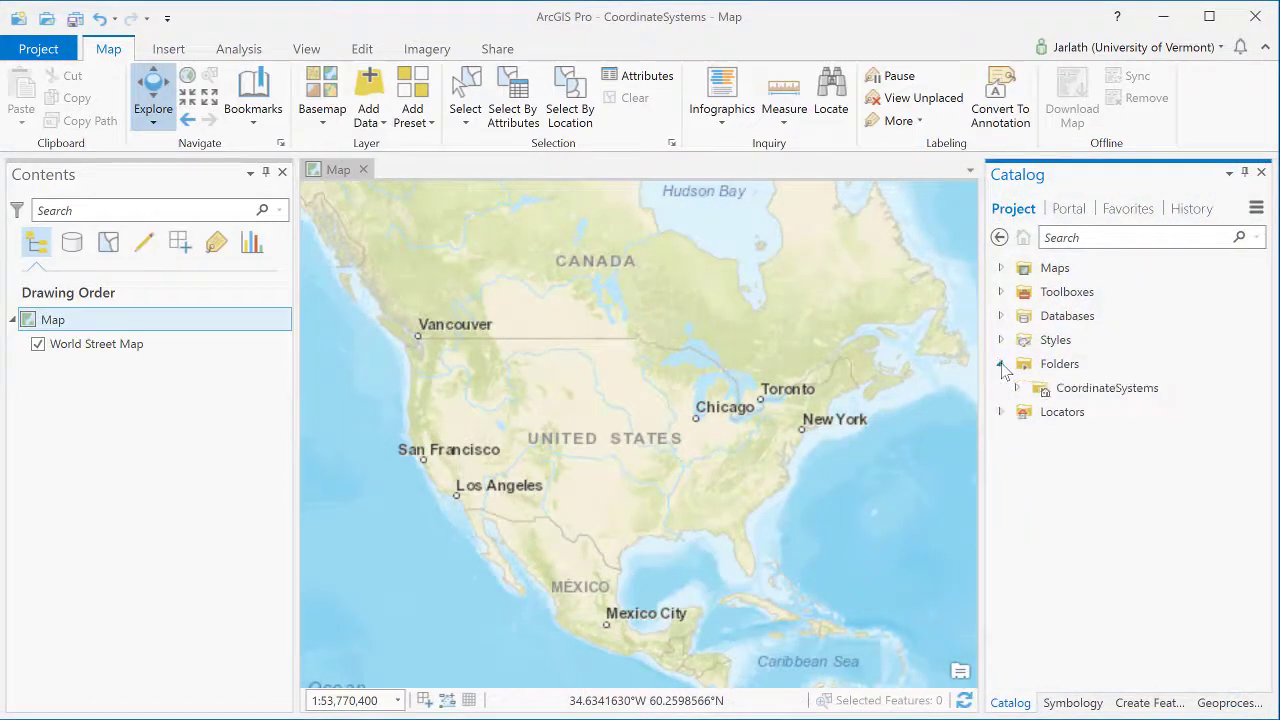
left_click(1016, 389)
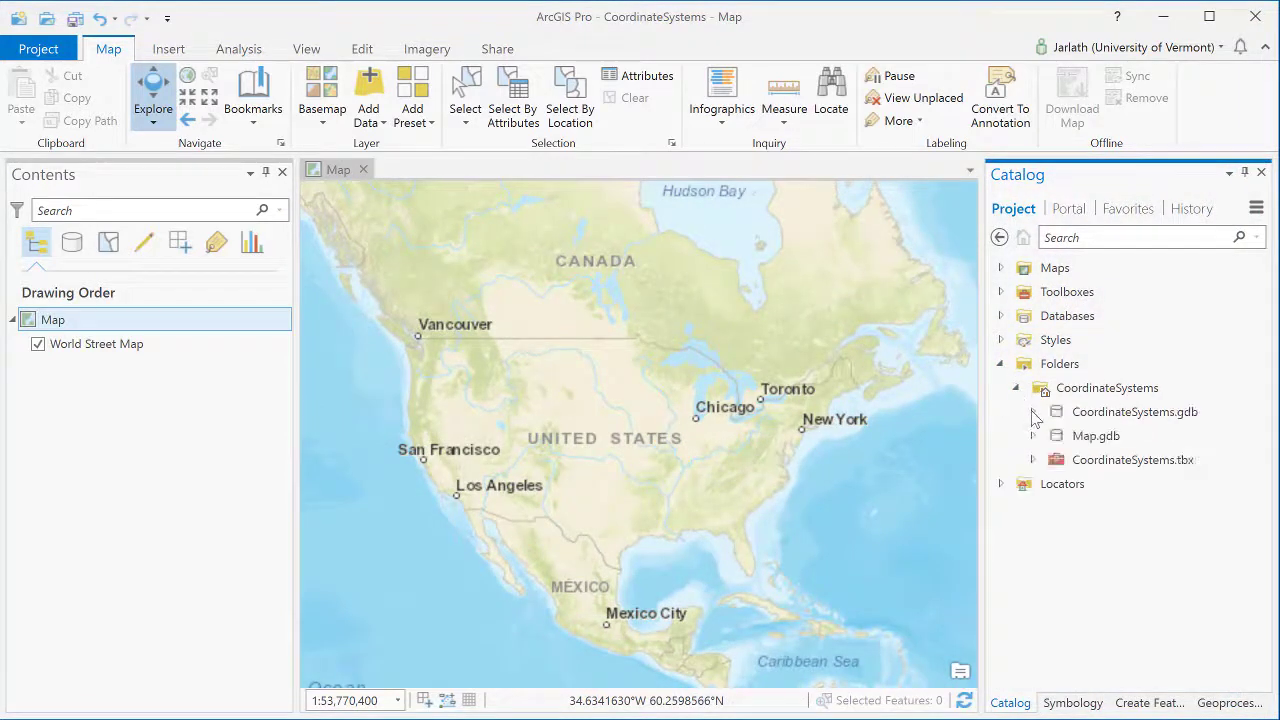
left_click(1033, 412)
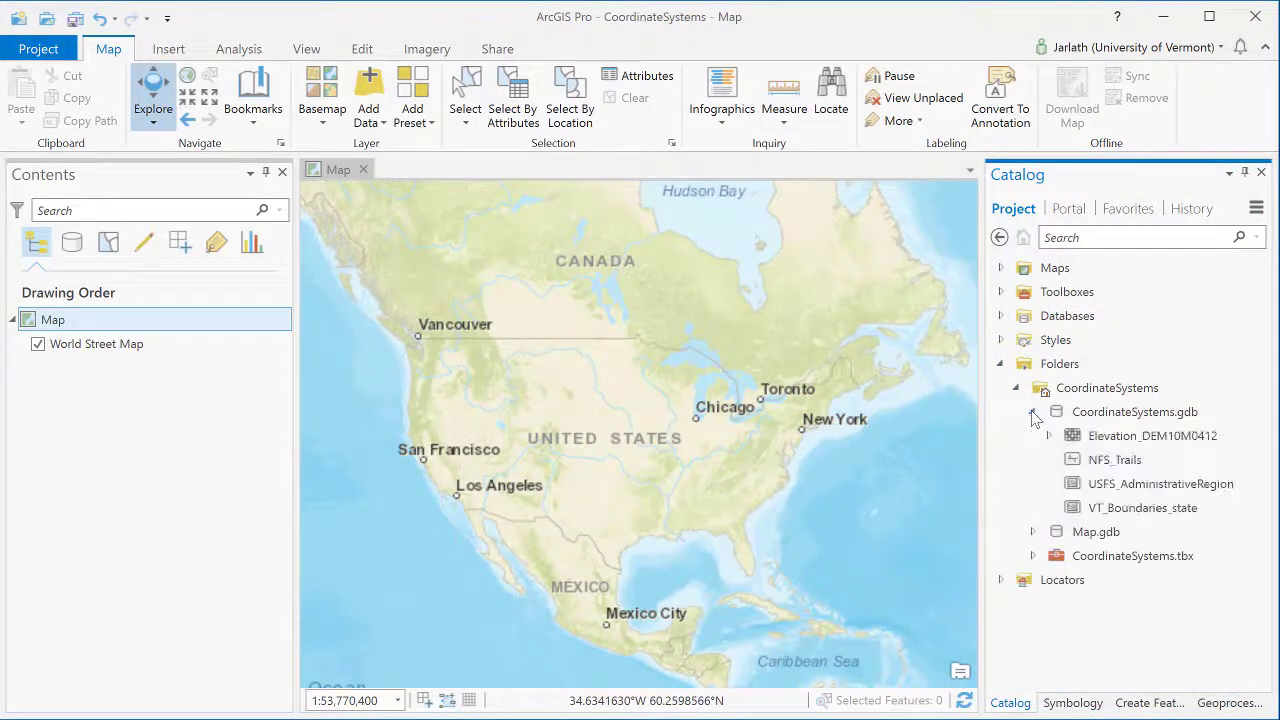
right_click(1100, 512)
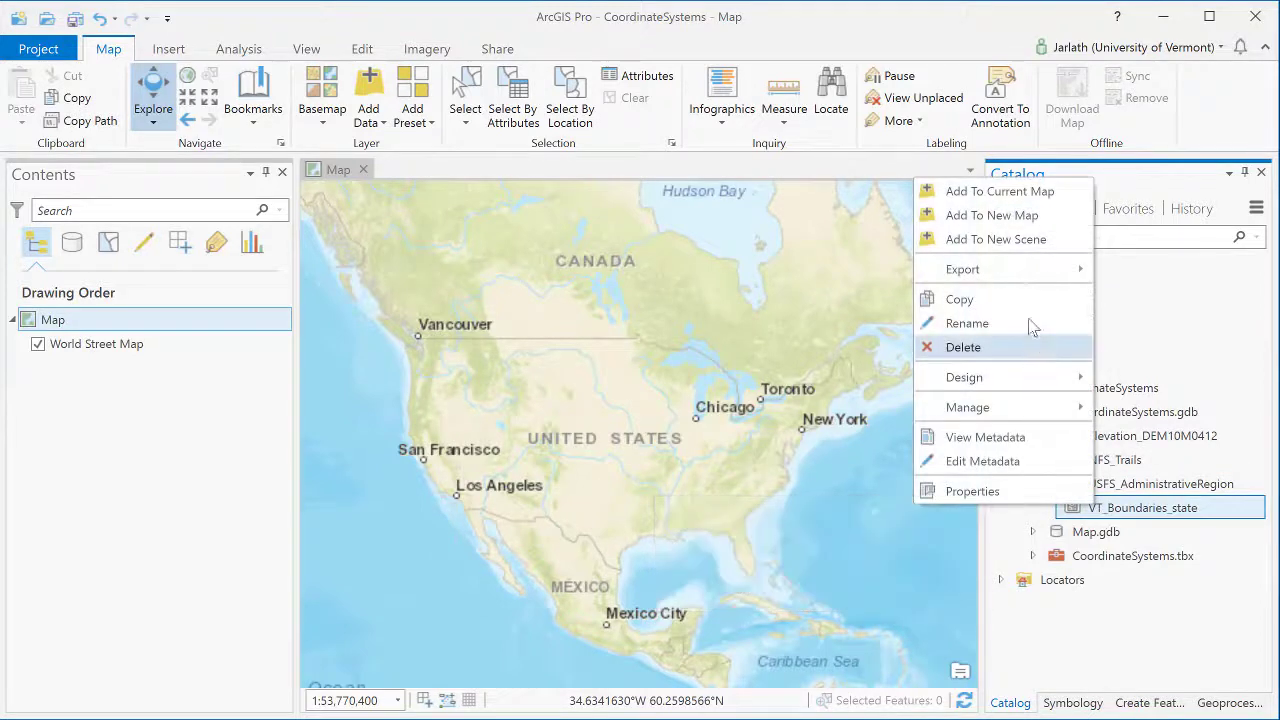
left_click(1021, 196)
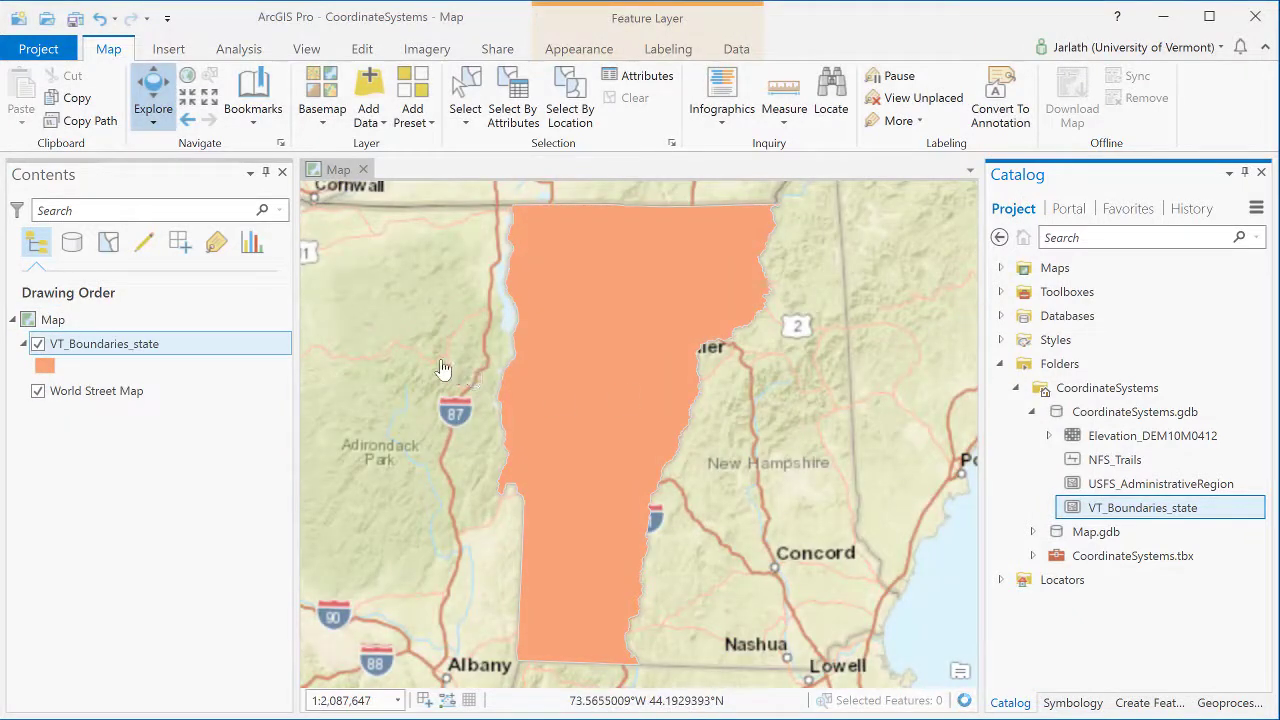
Step: Inspect VT_Boundaries_state's NAD83 Vermont spatial reference and extent in Layer Properties, then close it
right_click(104, 350)
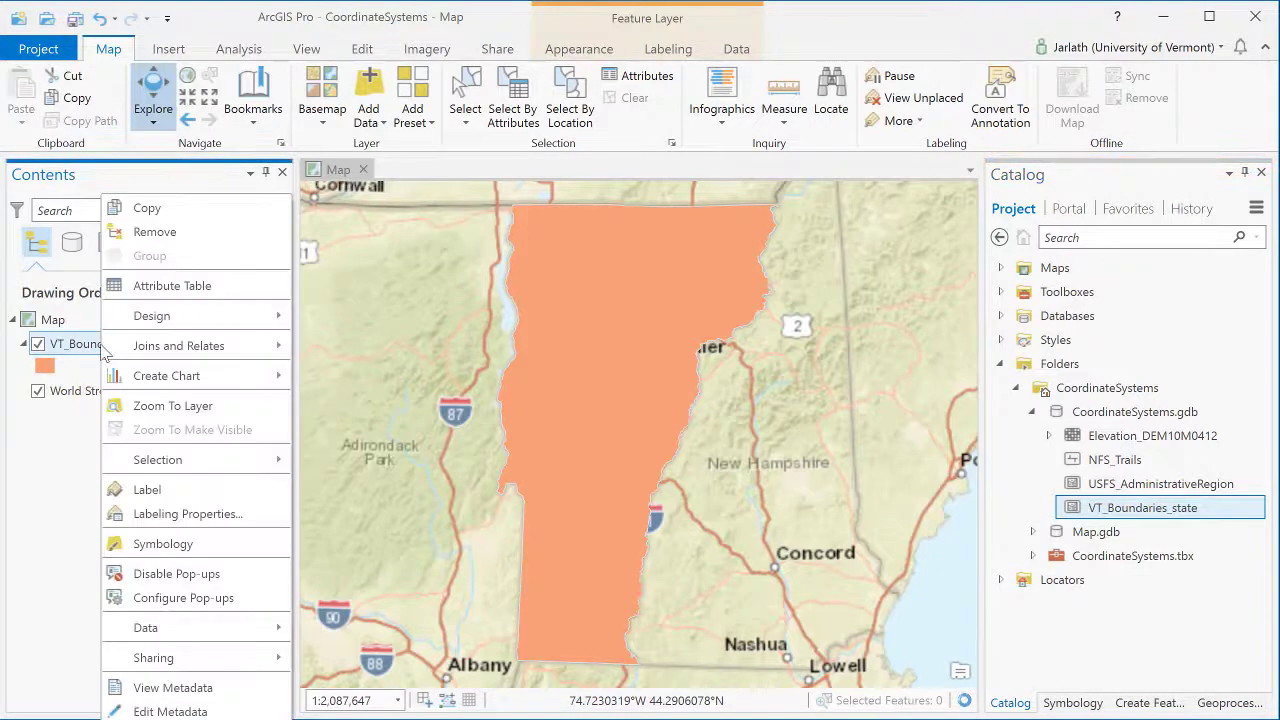
left_click(172, 707)
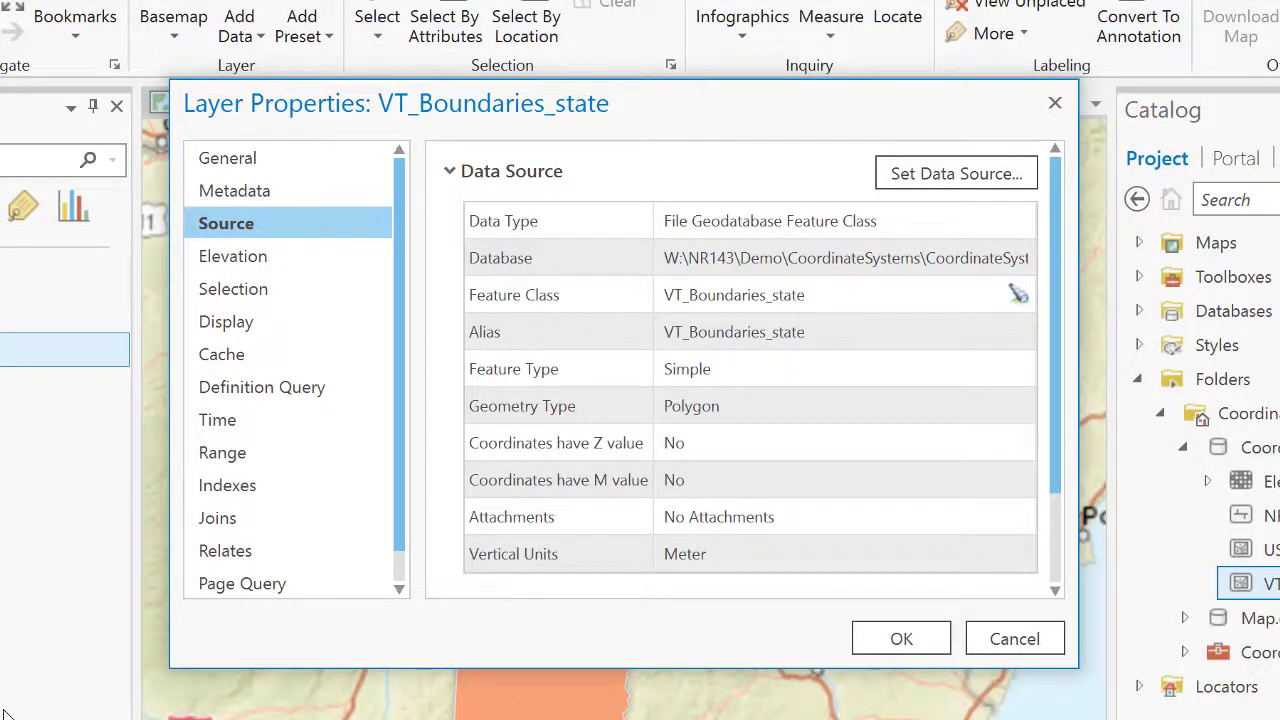
left_click(449, 172)
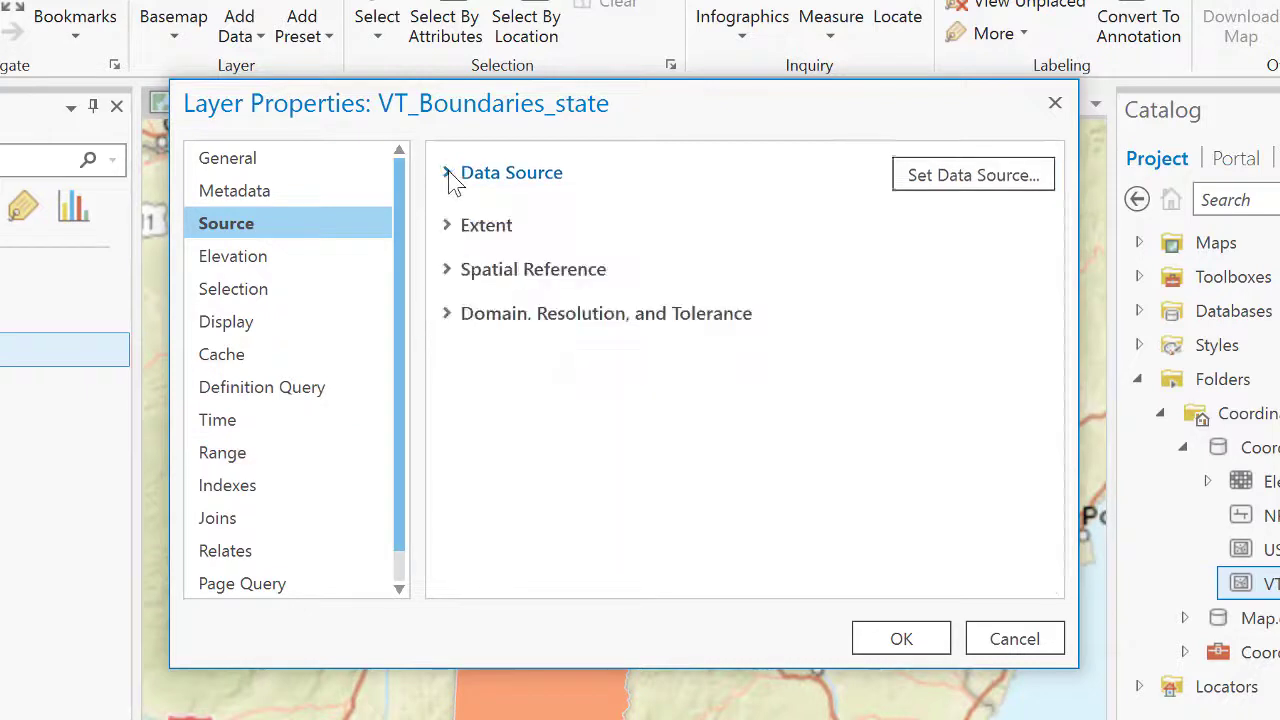
left_click(448, 272)
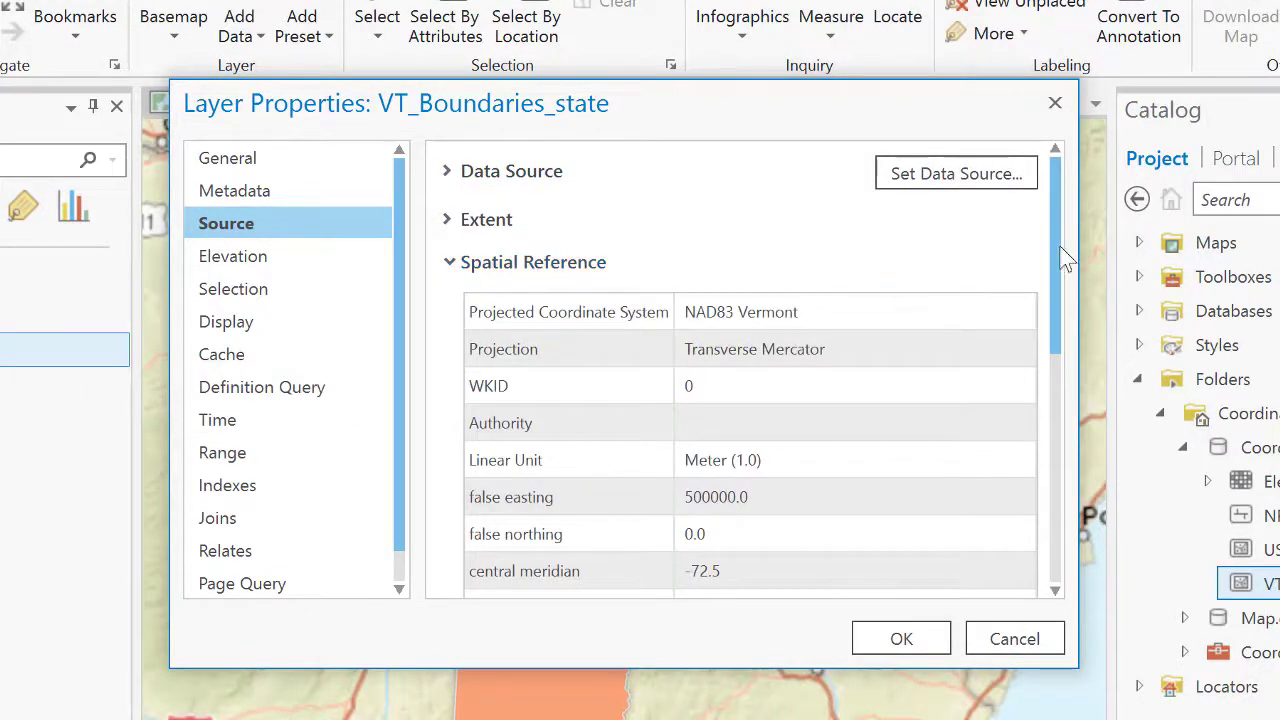
left_click_drag(1065, 258, 1080, 500)
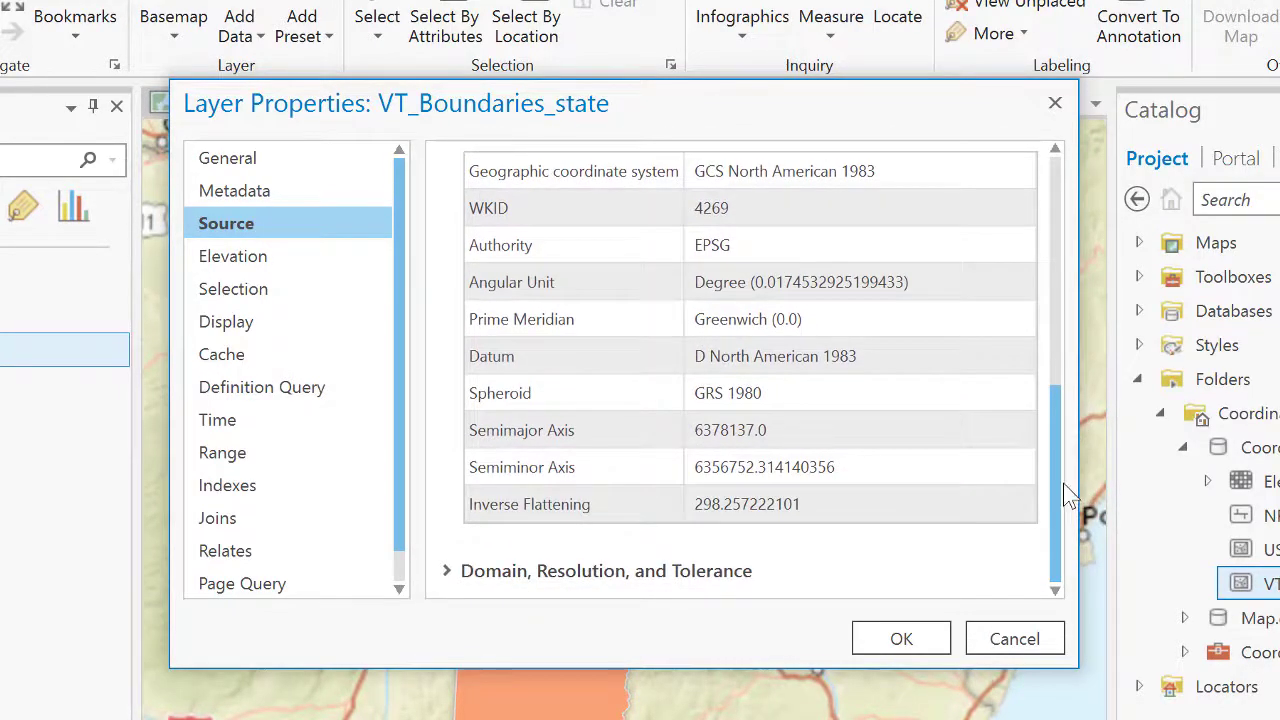
left_click_drag(1062, 457, 1044, 211)
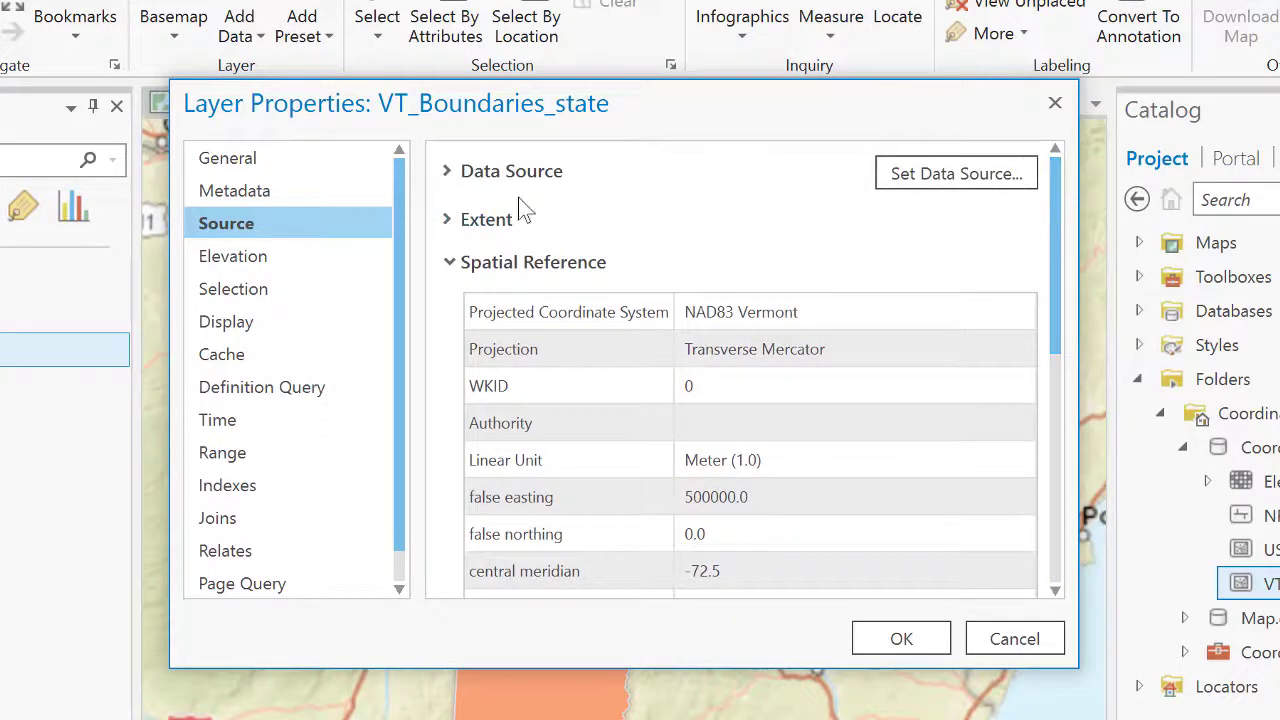
left_click(449, 221)
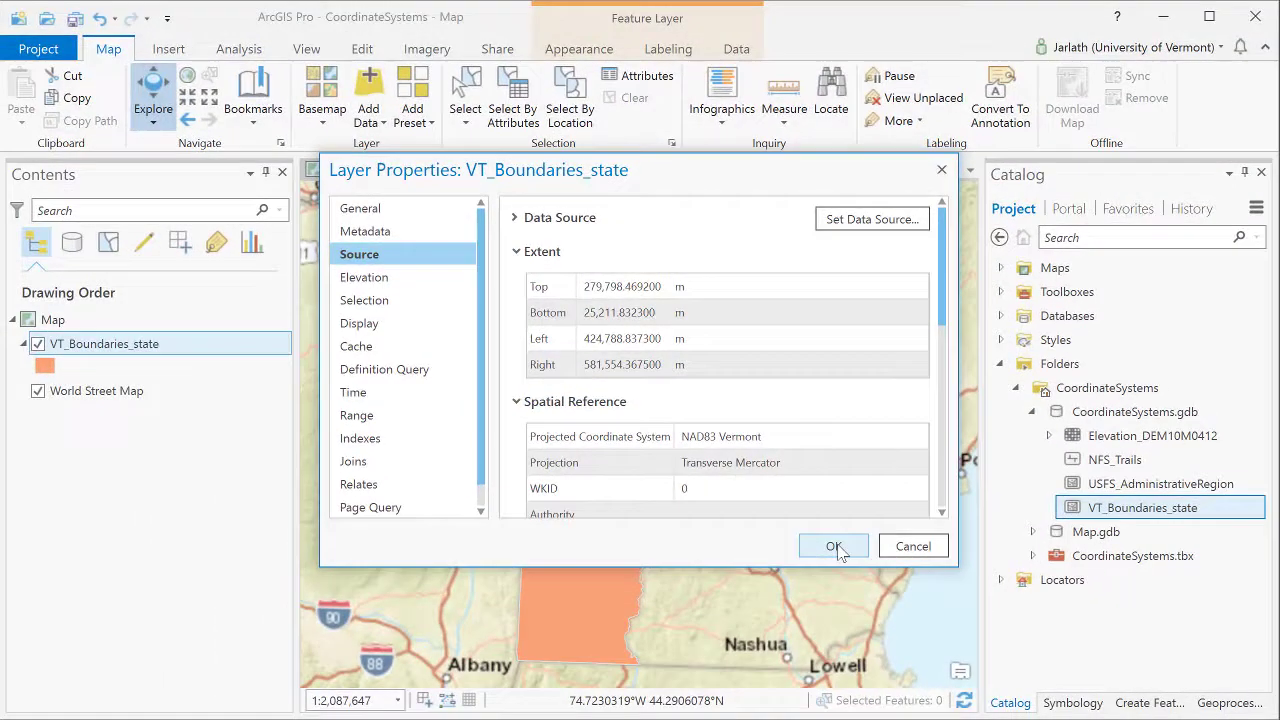
left_click(901, 639)
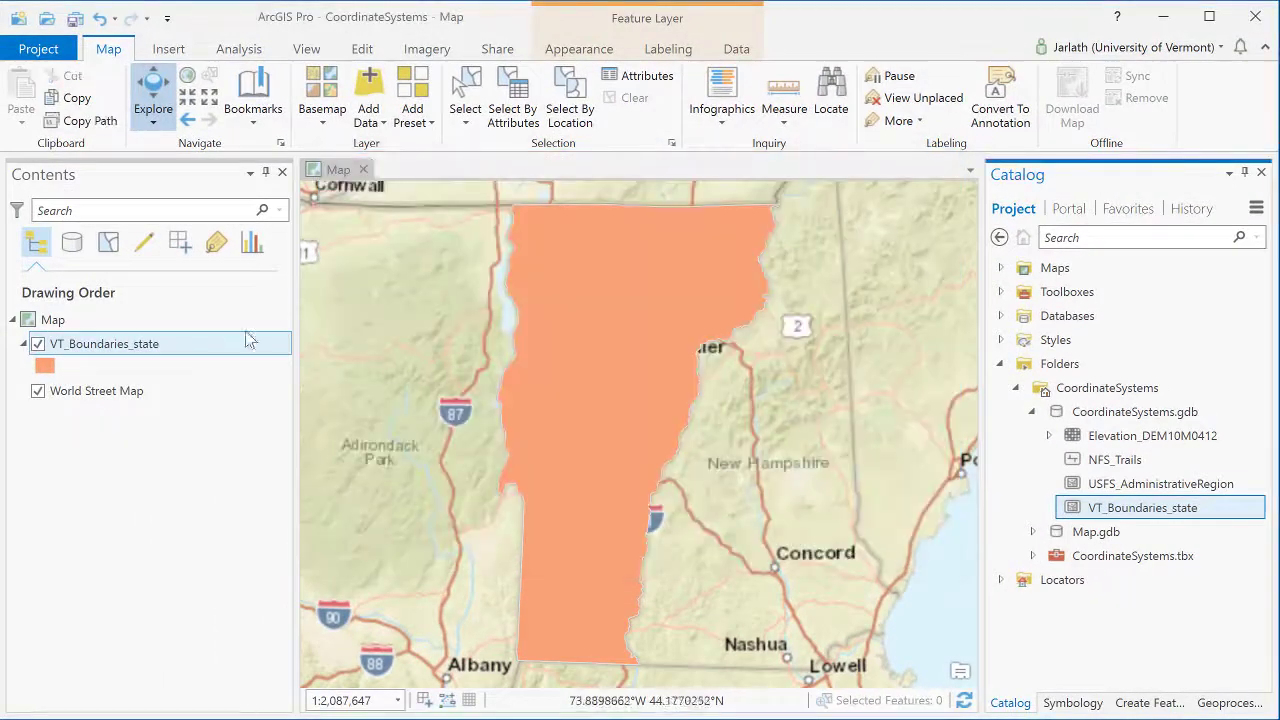
right_click(86, 319)
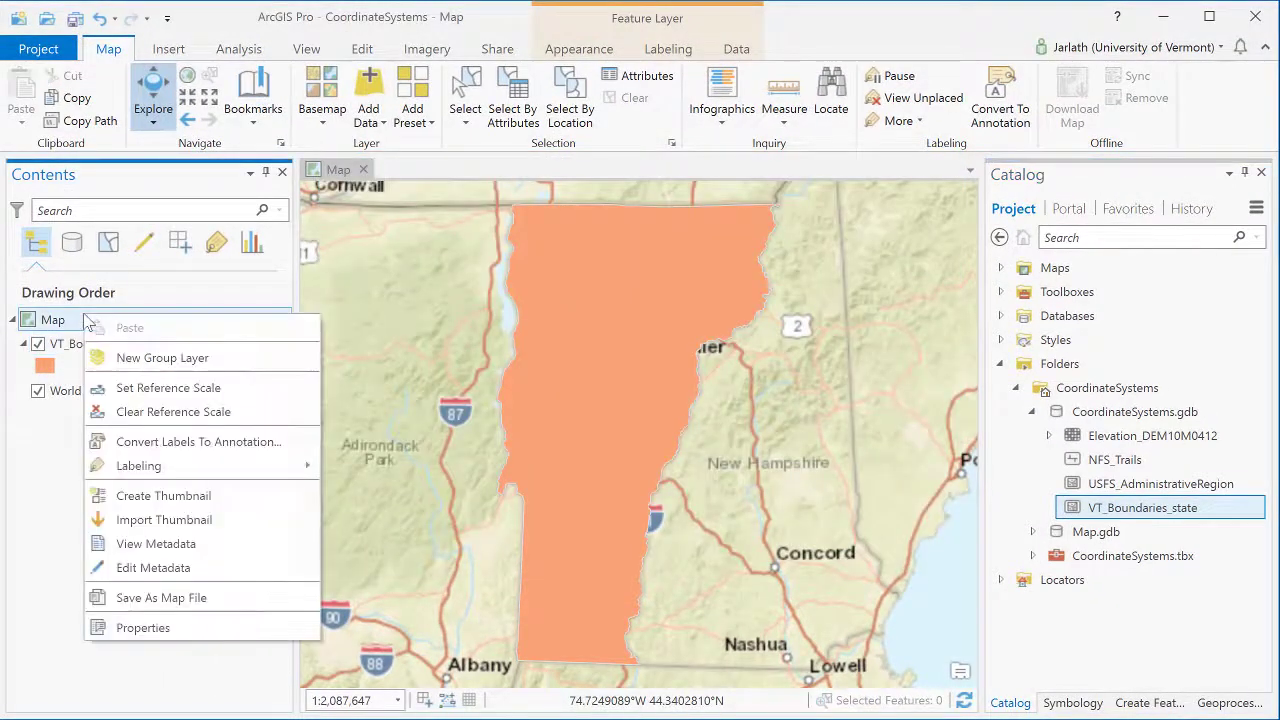
left_click(140, 627)
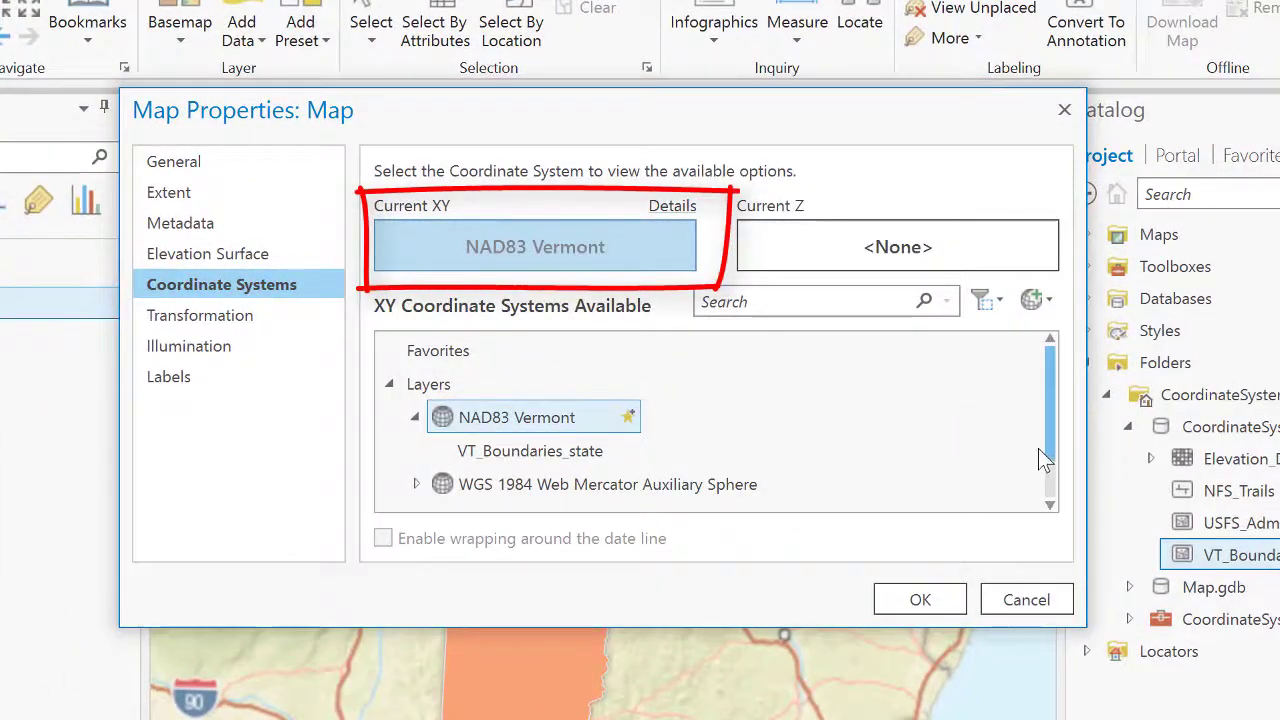
scroll(1049, 418, "down", 1)
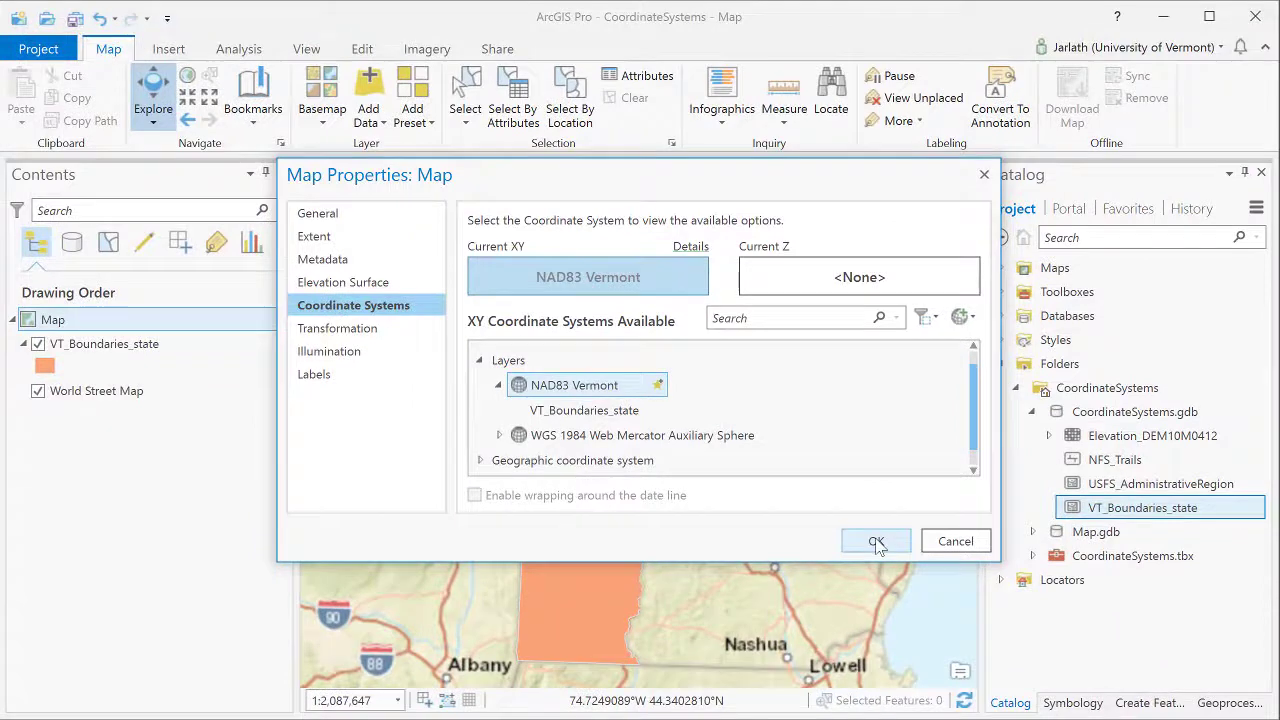
left_click(876, 543)
Step: Add NFS_Trails to the map and verify its spatial reference is GCS North American 1983 (WKID 4269)
right_click(1090, 462)
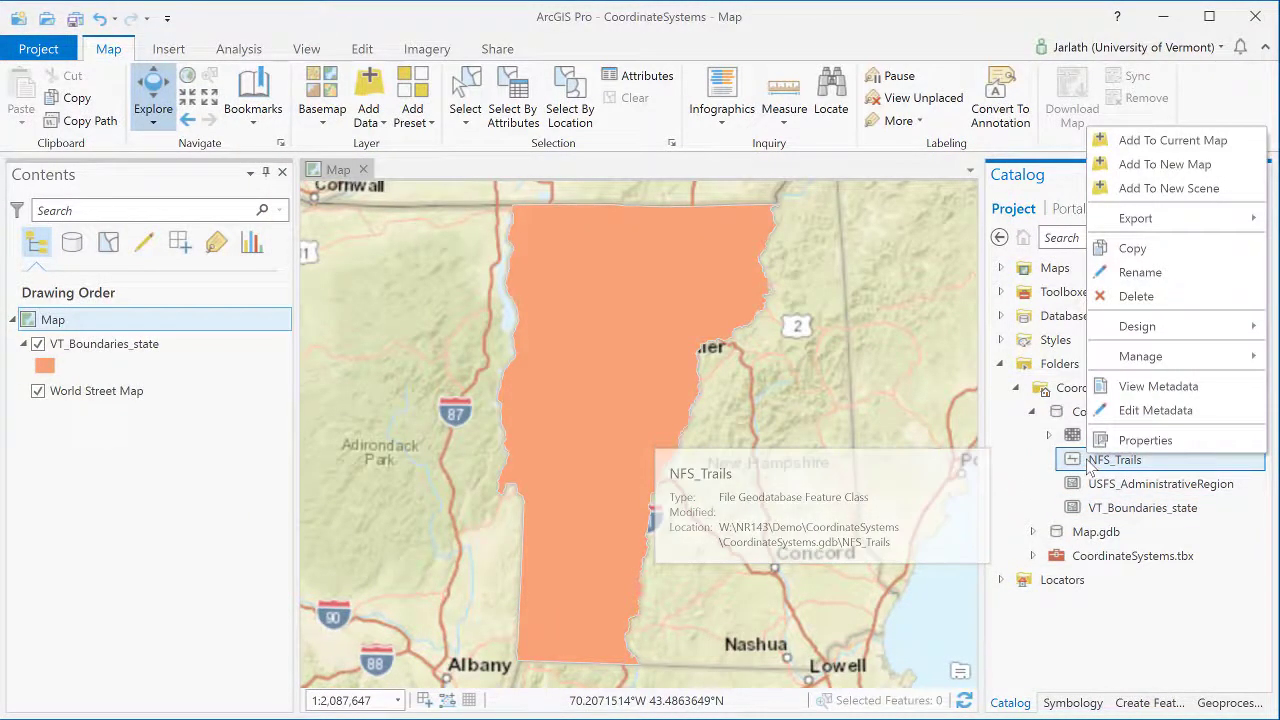
left_click(1122, 142)
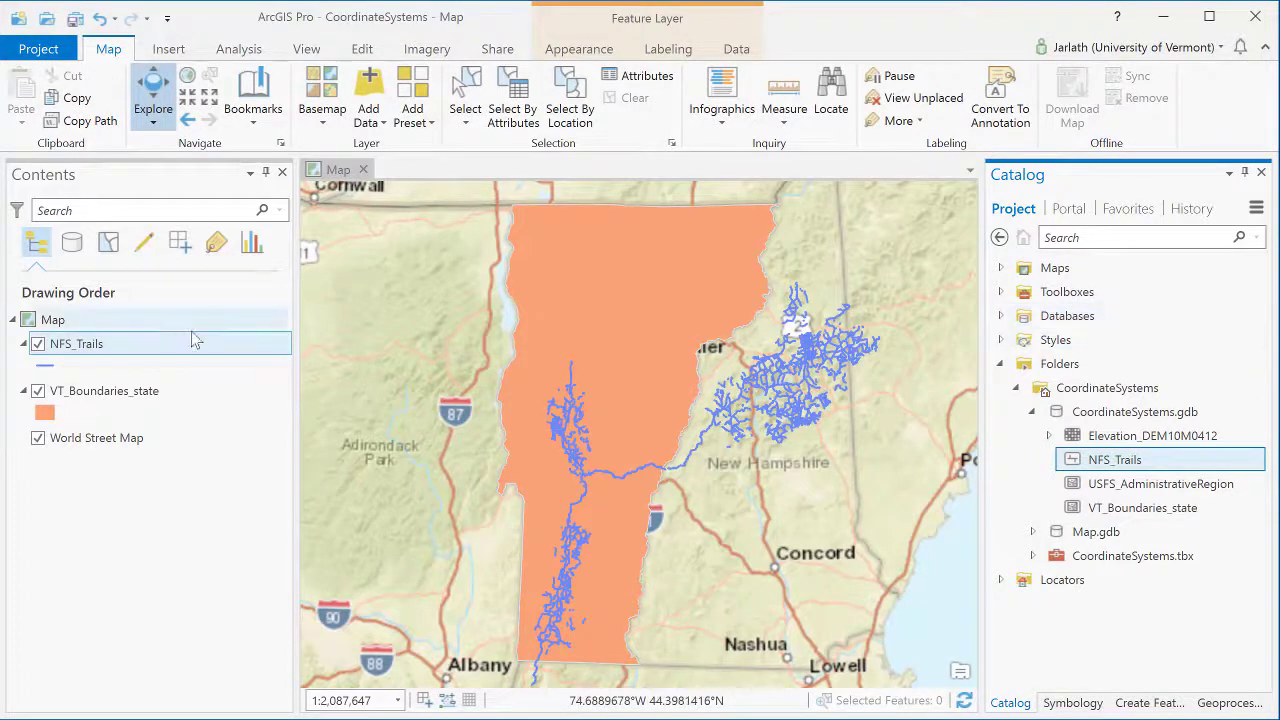
left_click(107, 347)
right_click(107, 347)
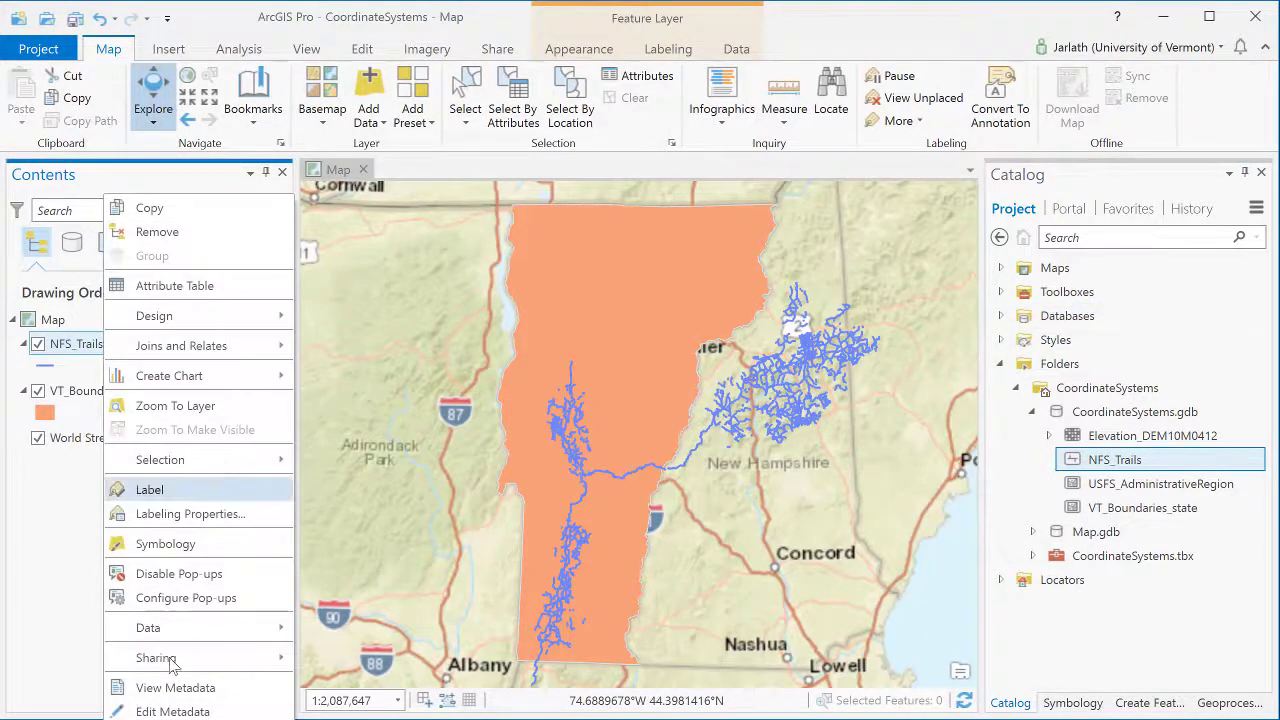
left_click(170, 716)
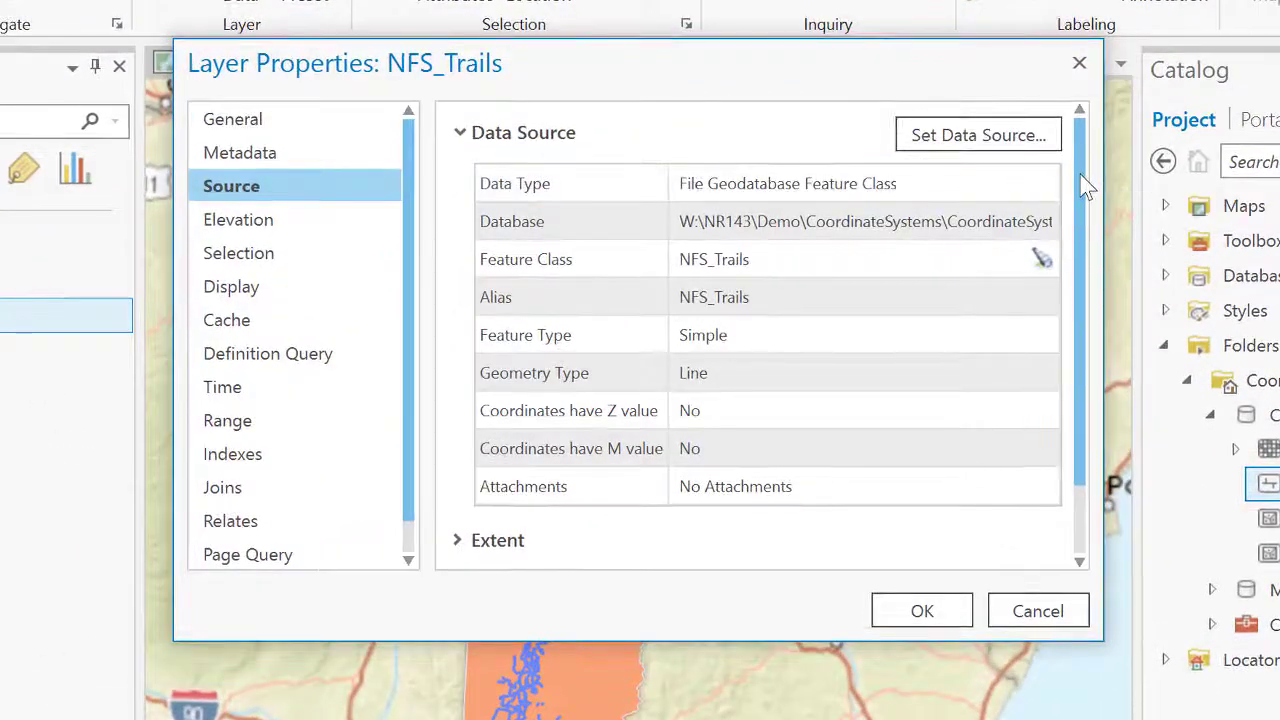
scroll(1084, 184, "down", 3)
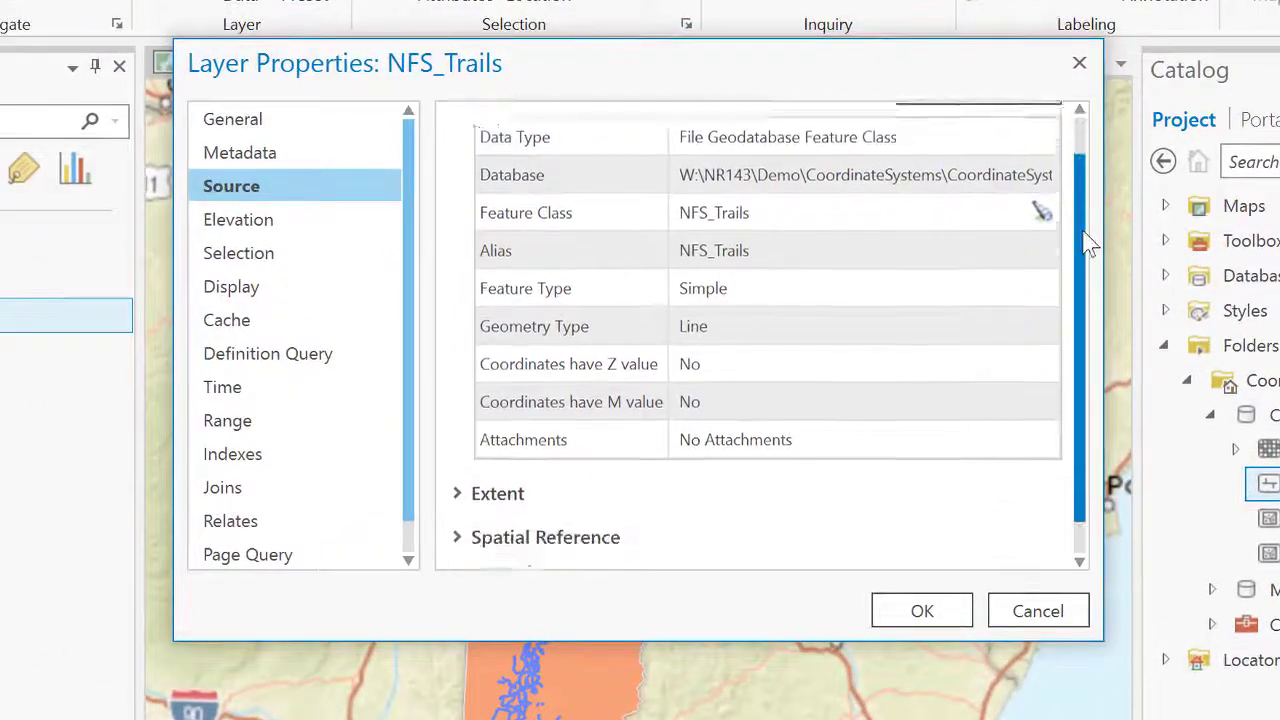
left_click(458, 499)
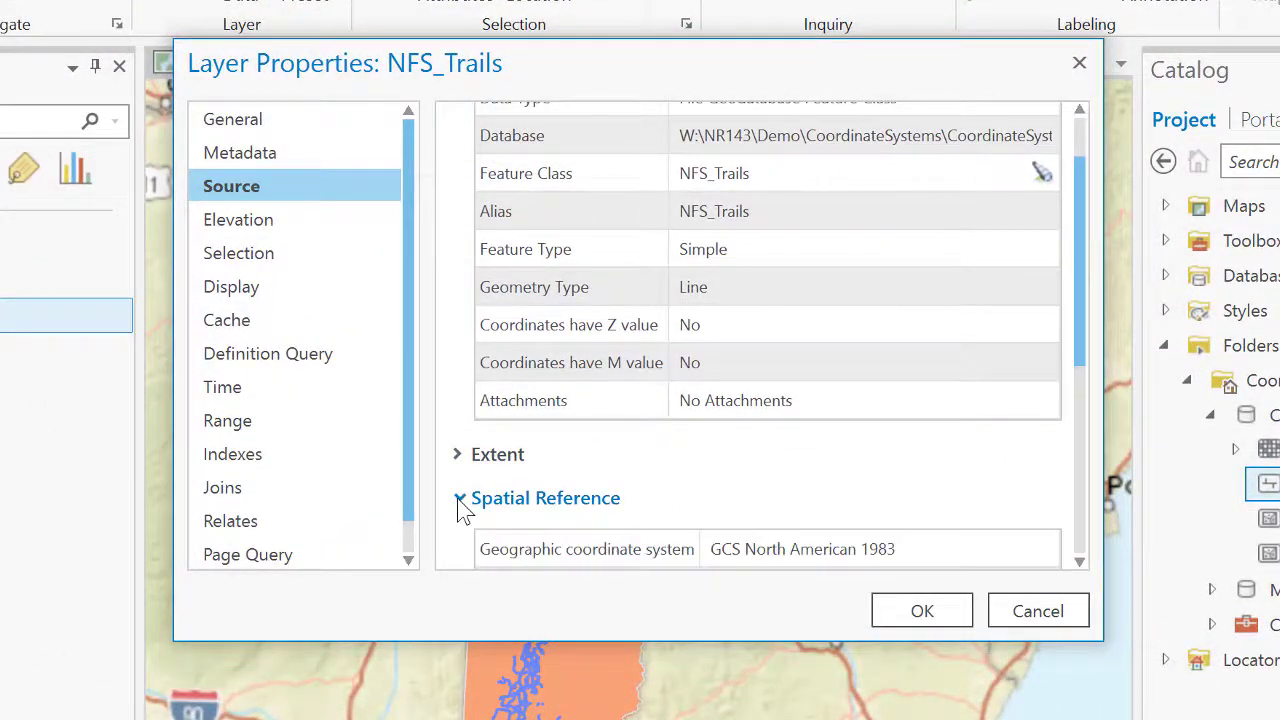
left_click_drag(1087, 277, 1110, 452)
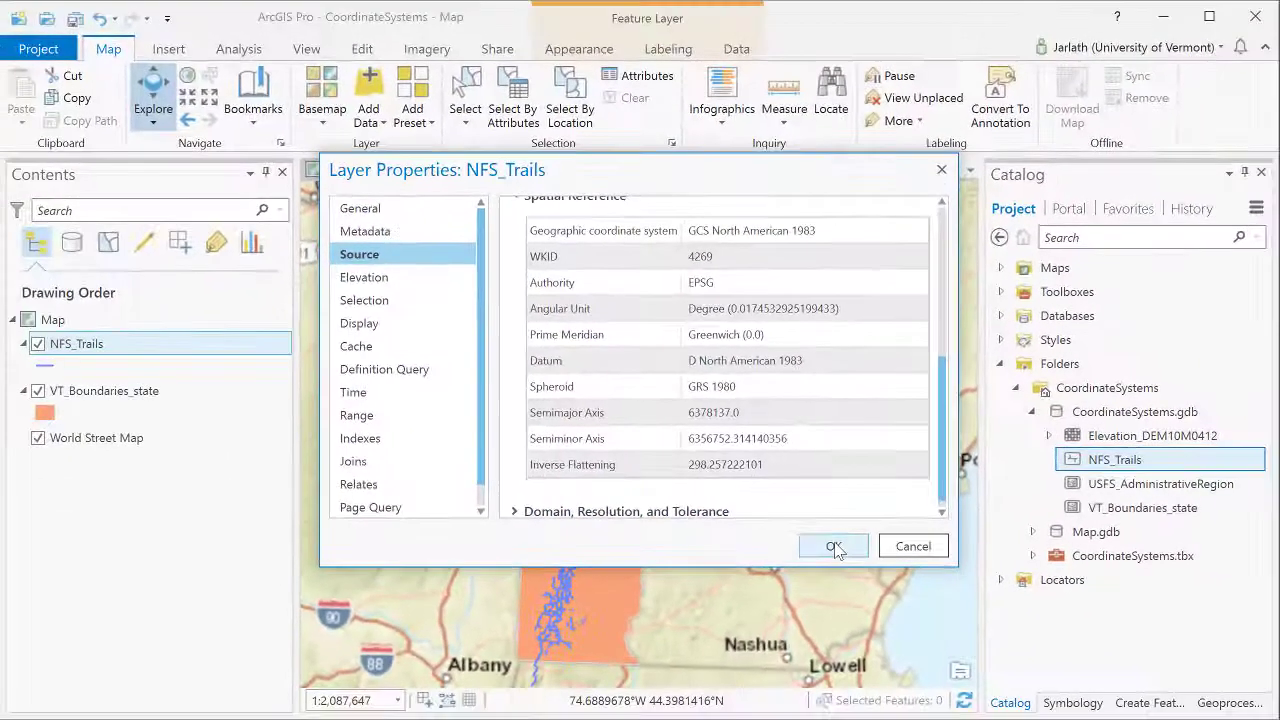
left_click(920, 610)
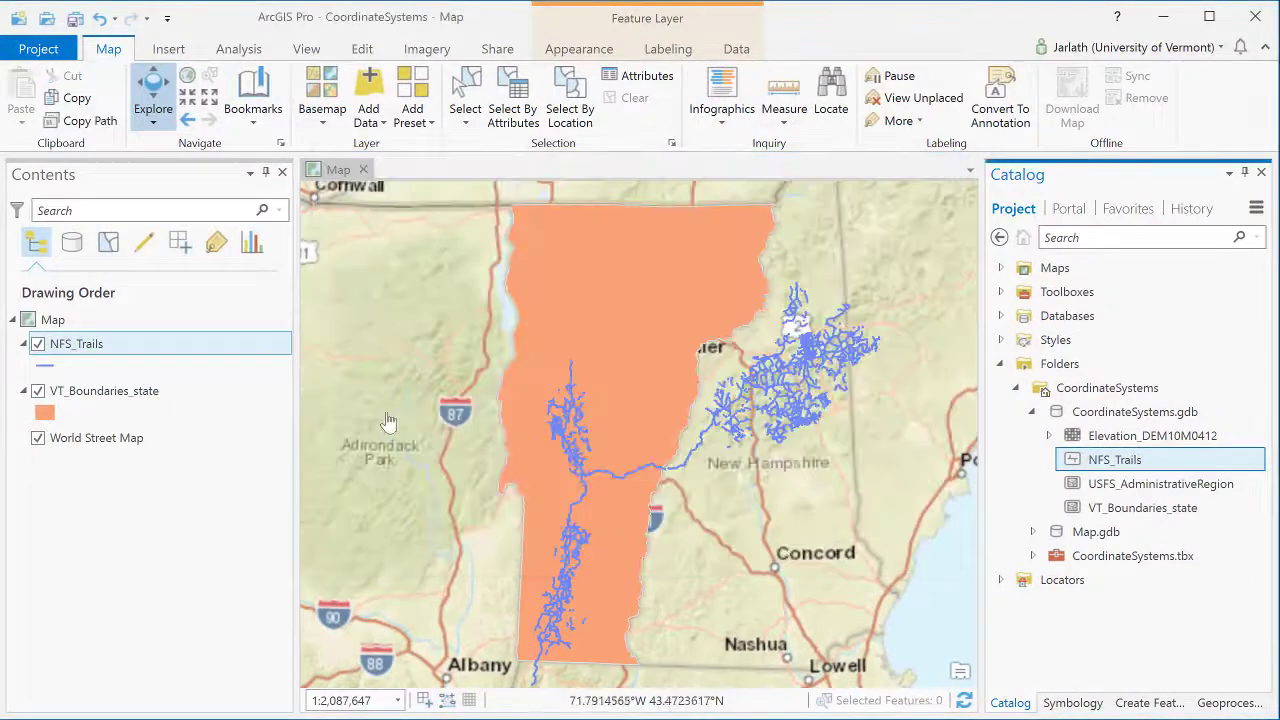
right_click(62, 320)
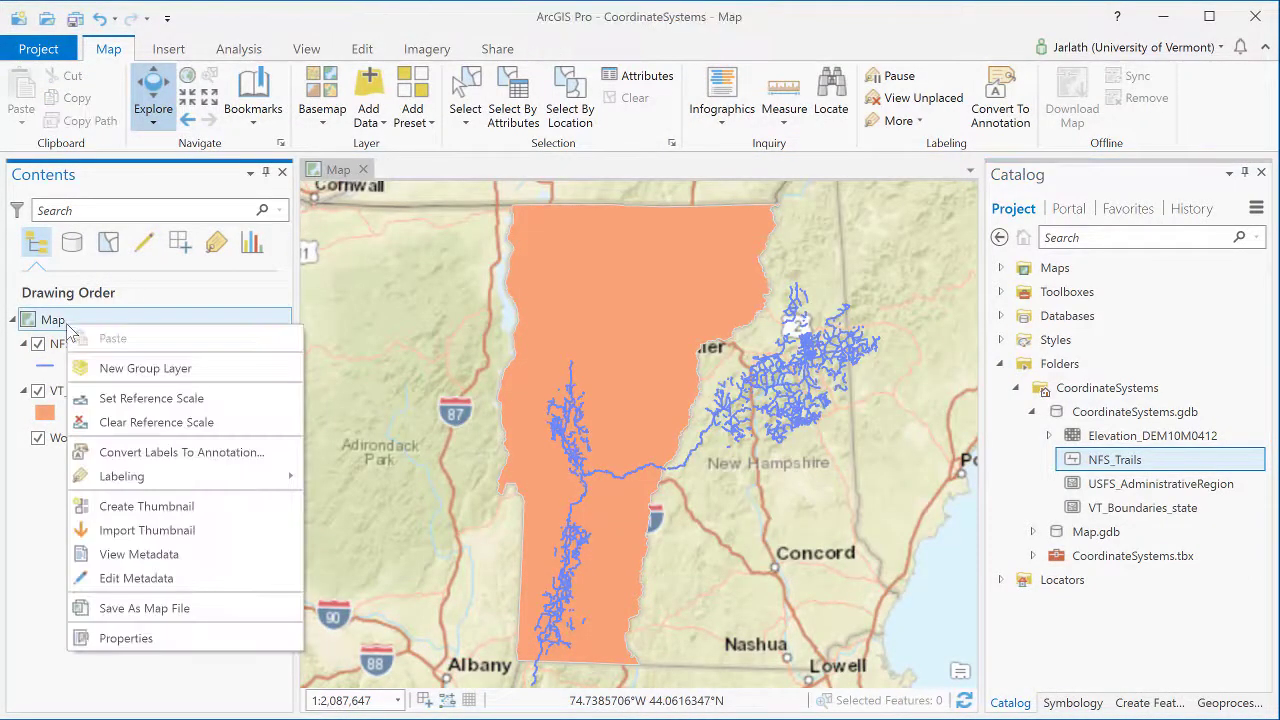
left_click(126, 640)
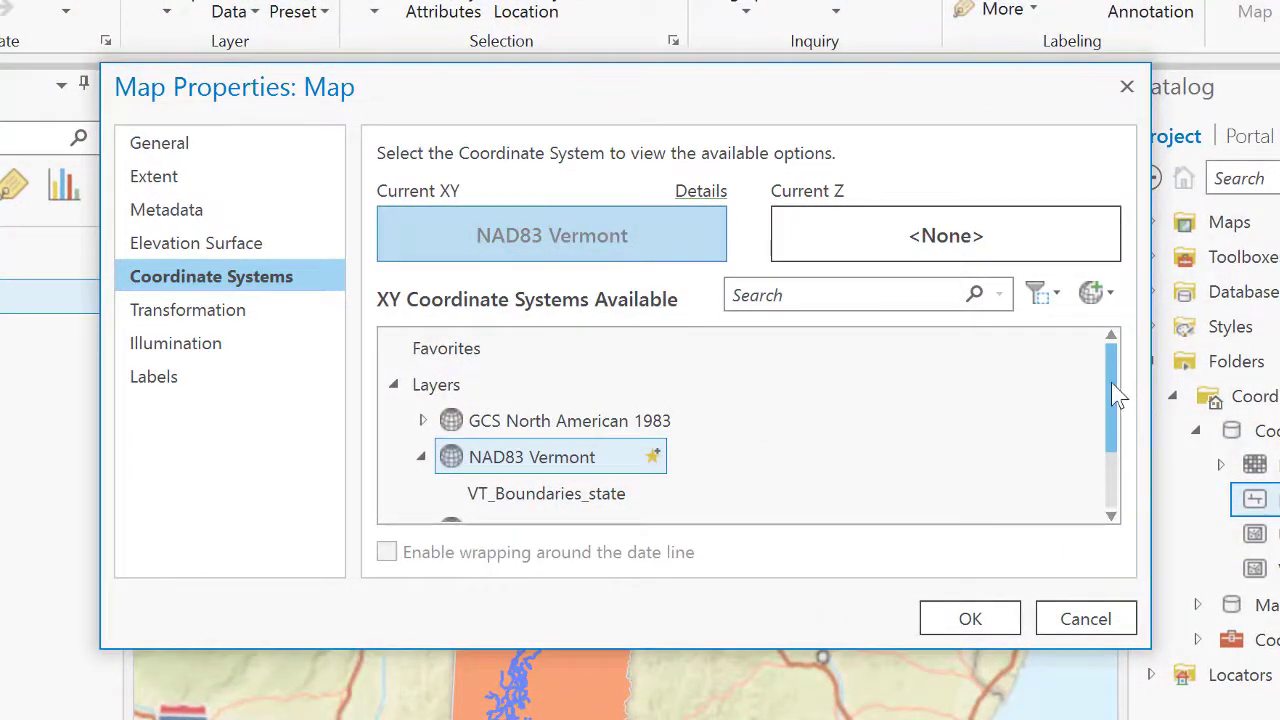
scroll(1113, 394, "down", 1)
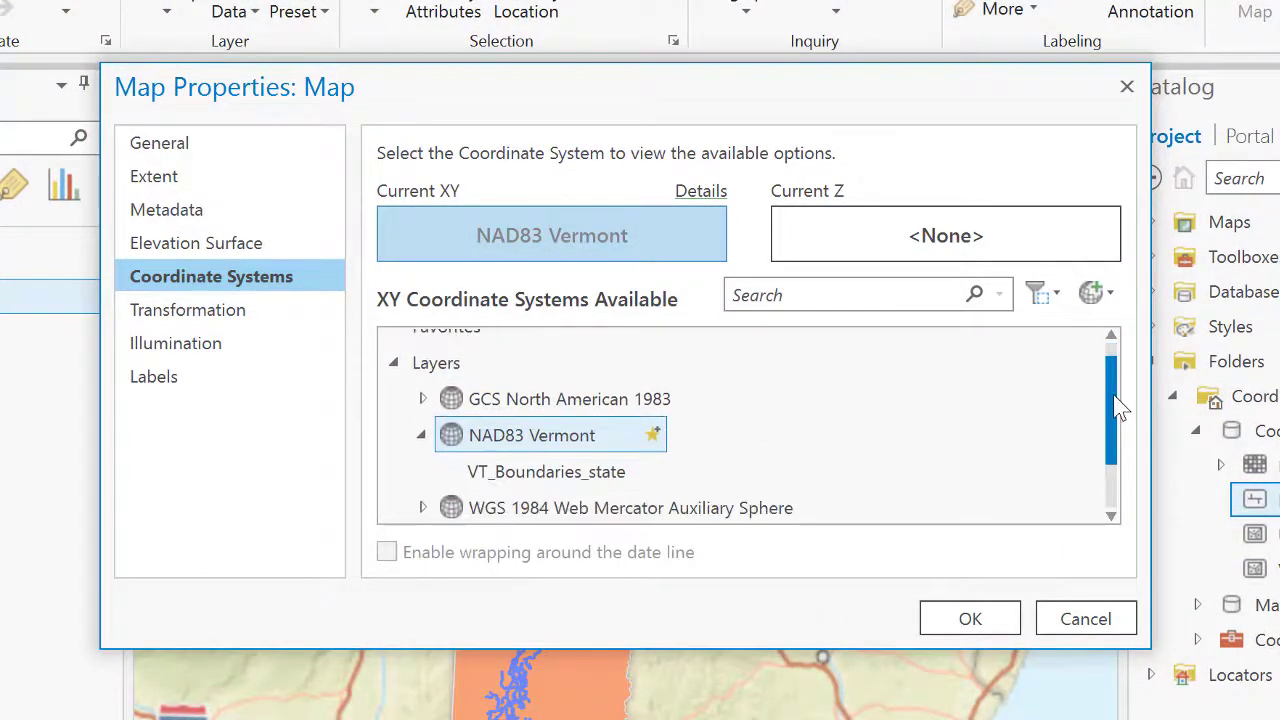
left_click(421, 391)
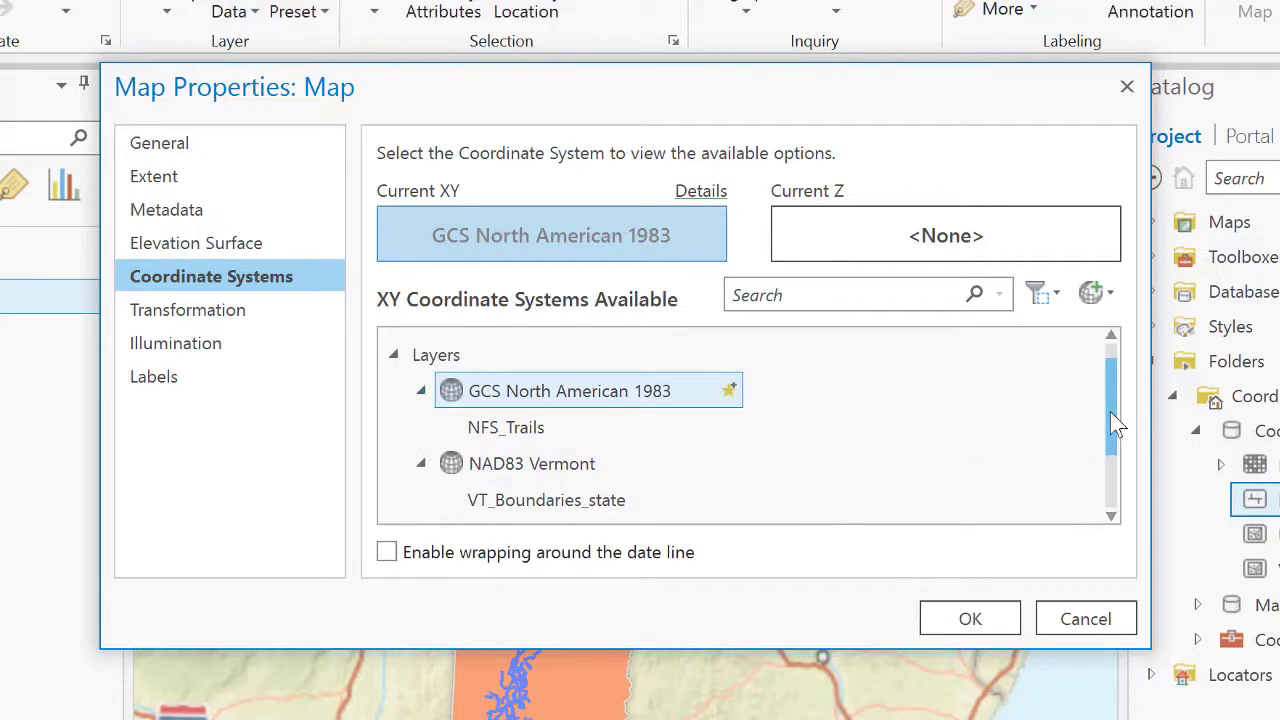
mouse_move(1117, 425)
left_mouse_down()
mouse_move(1120, 460)
mouse_move(1113, 438)
left_mouse_up()
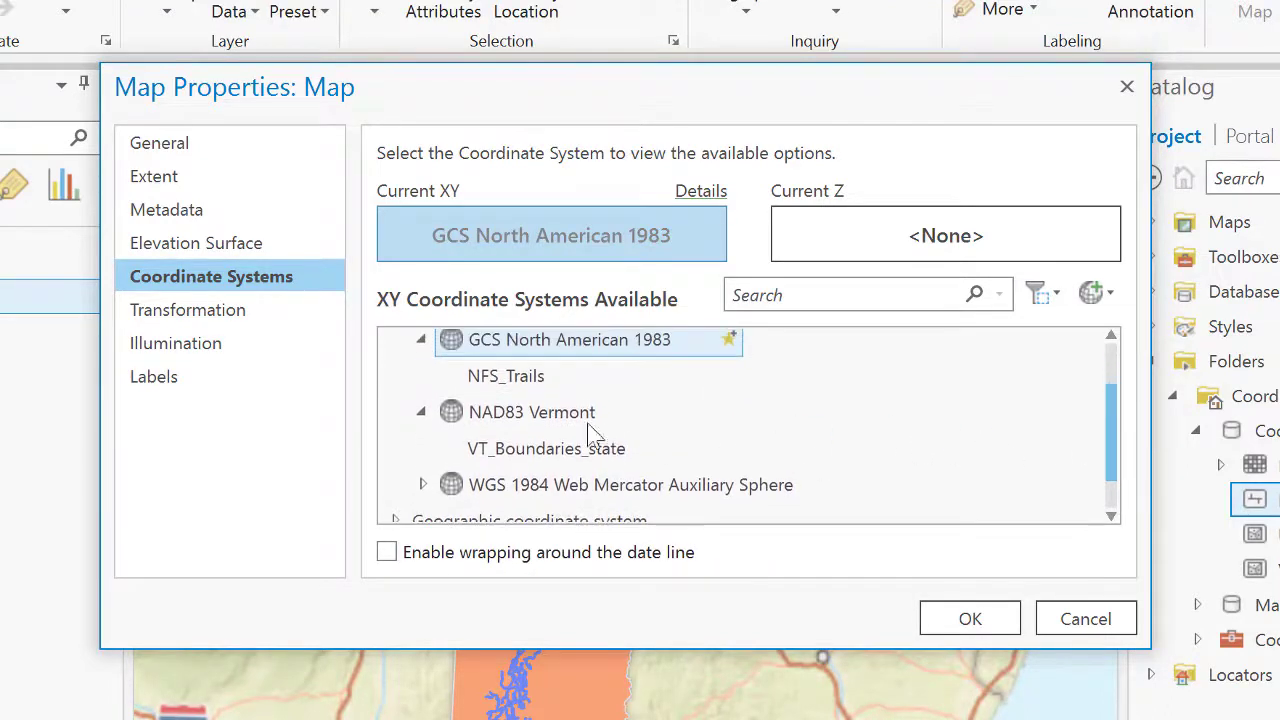
left_click(545, 413)
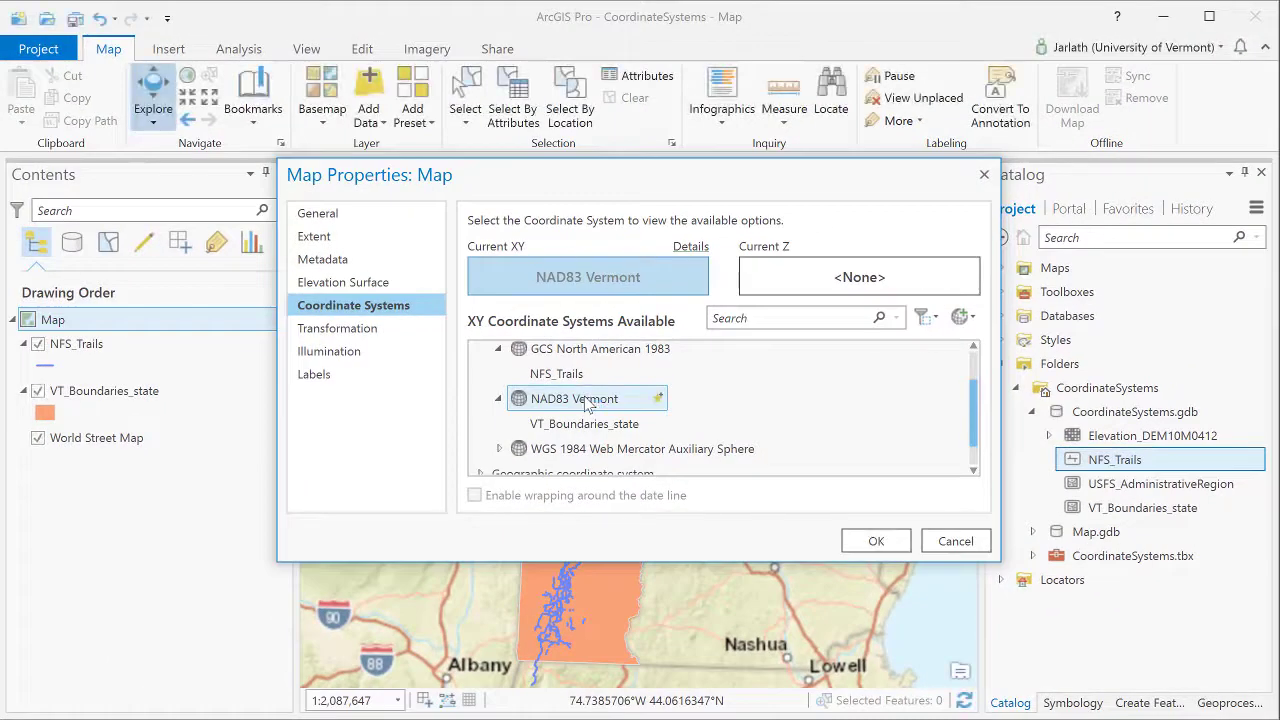
left_click(872, 543)
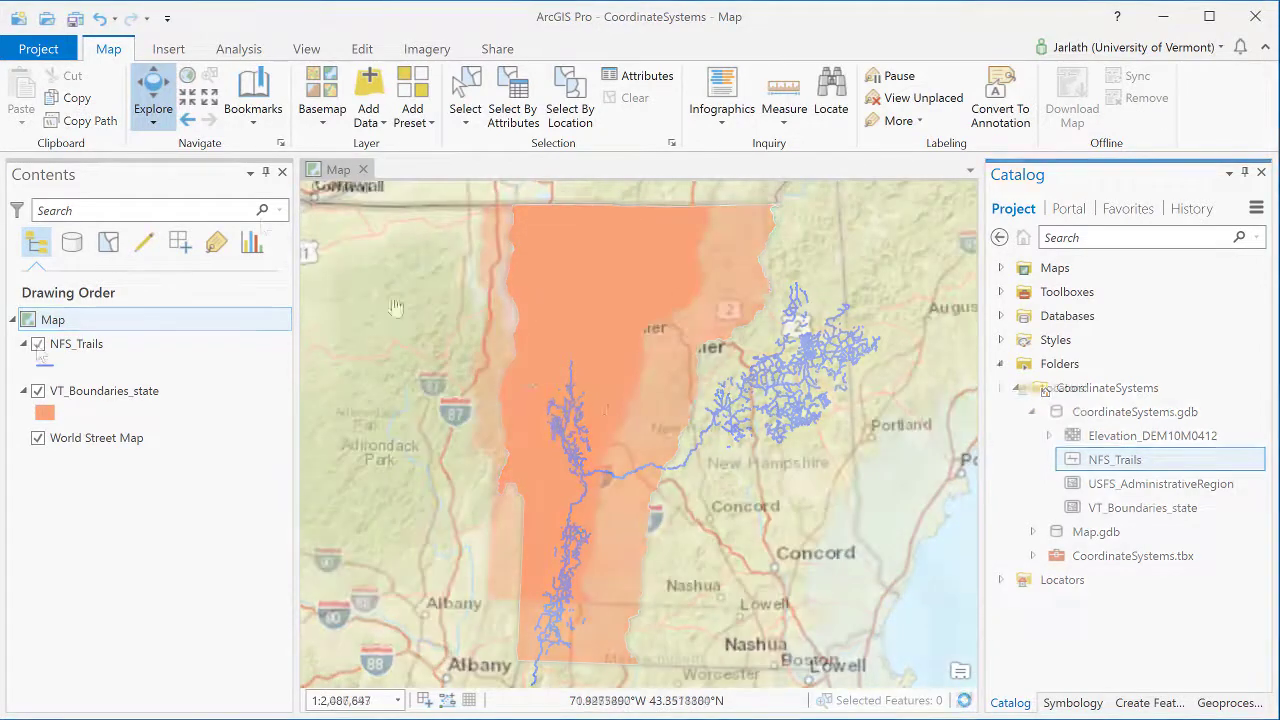
Step: Switch NFS_Trails back on, zoom out to North America, then zoom back toward Vermont
left_click(38, 344)
left_click(38, 344)
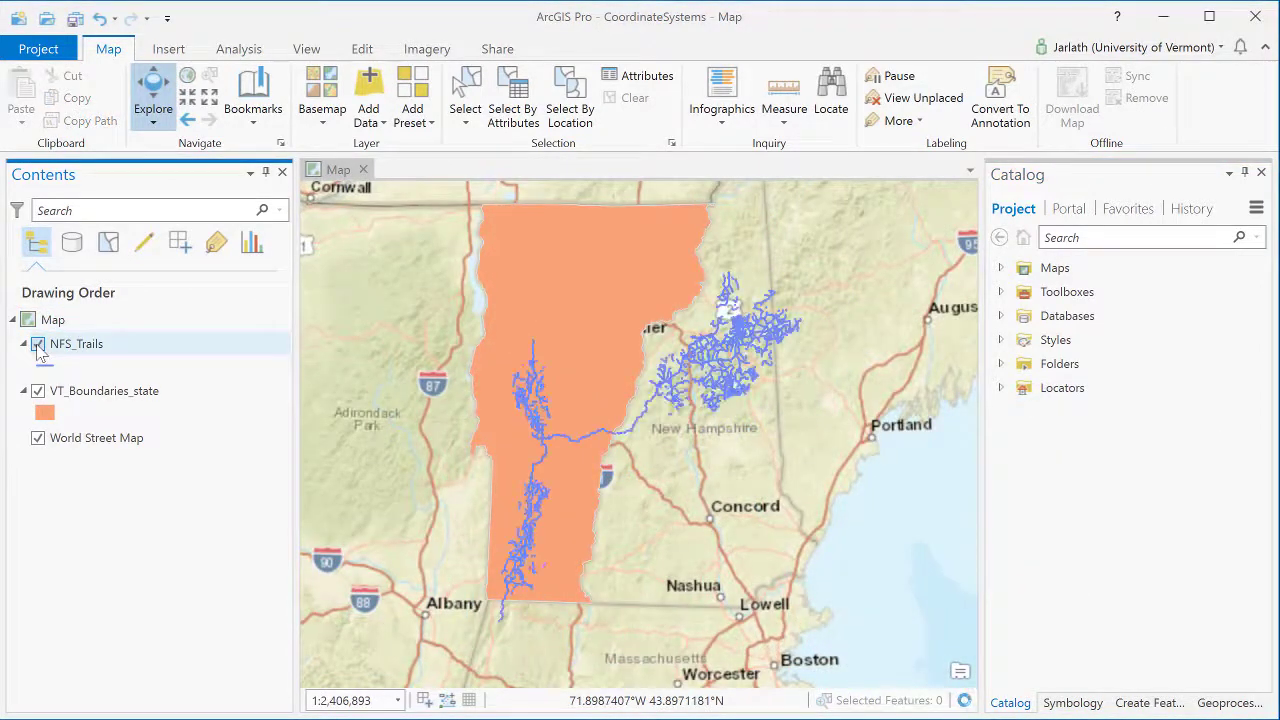
left_click(52, 319)
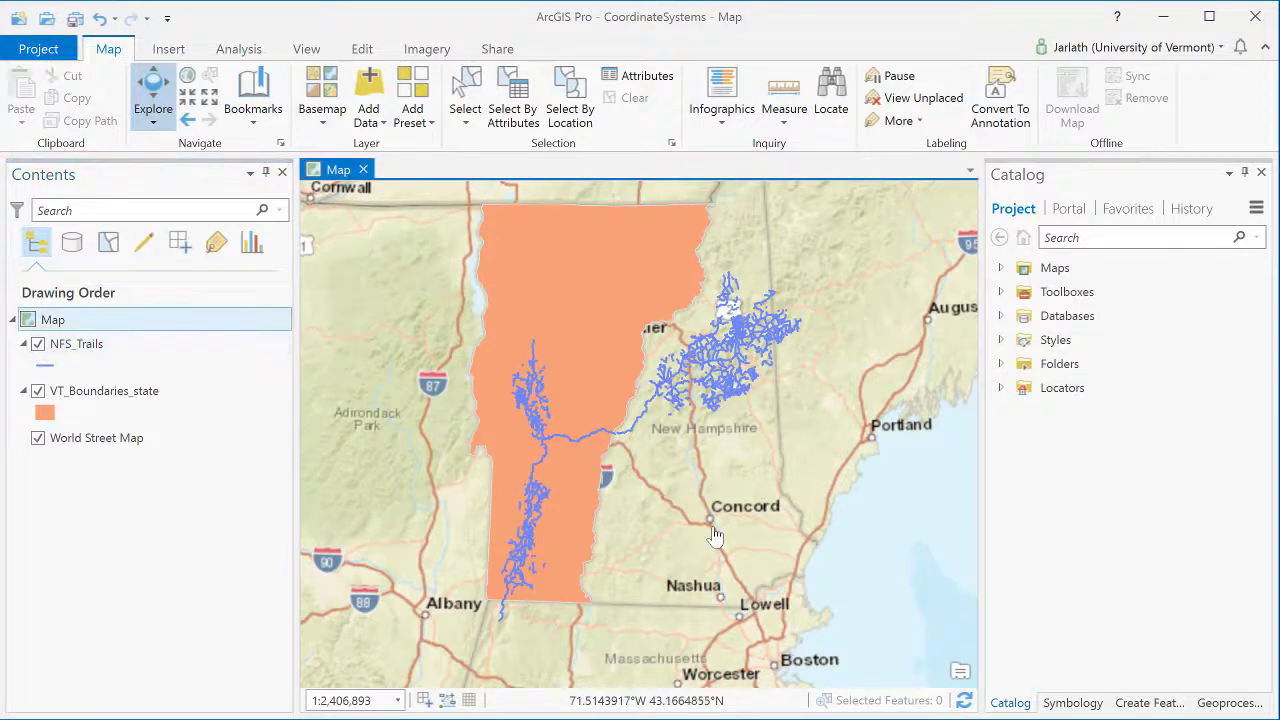
scroll(715, 535, "down", 5)
scroll(715, 535, "down", 4)
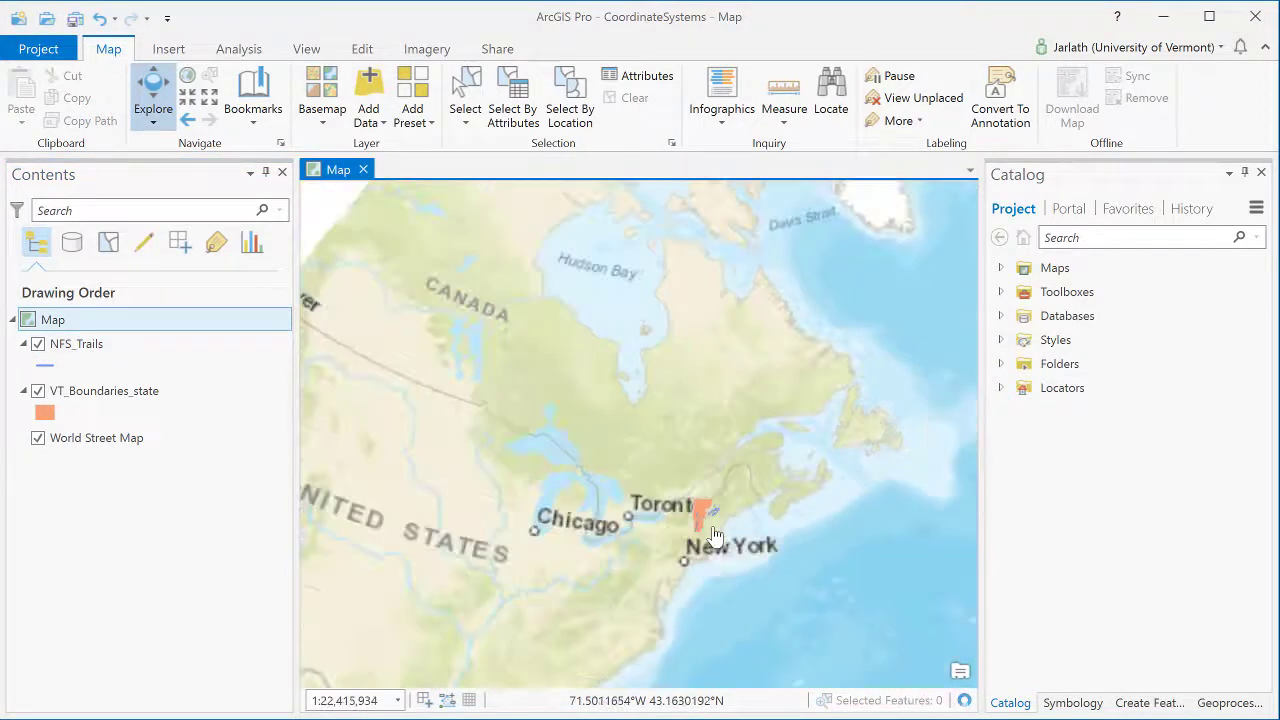
scroll(805, 578, "down", 2)
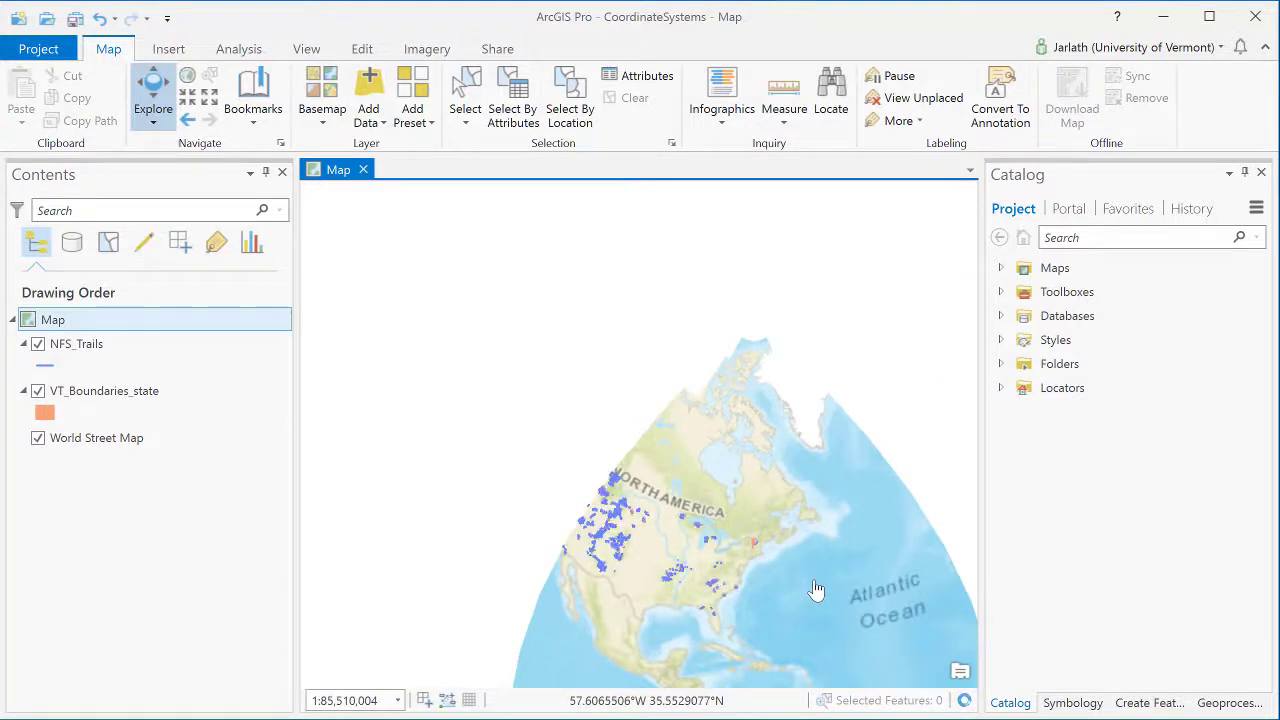
scroll(816, 590, "up", 4)
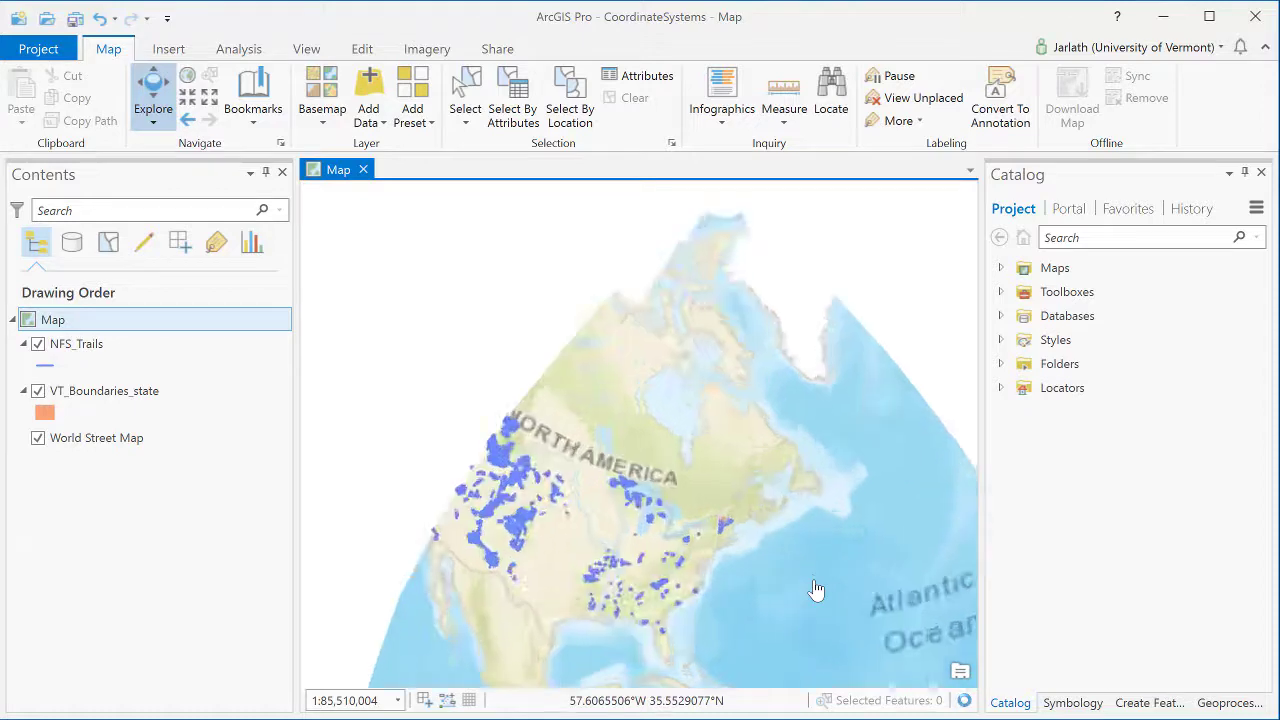
scroll(662, 535, "up", 5)
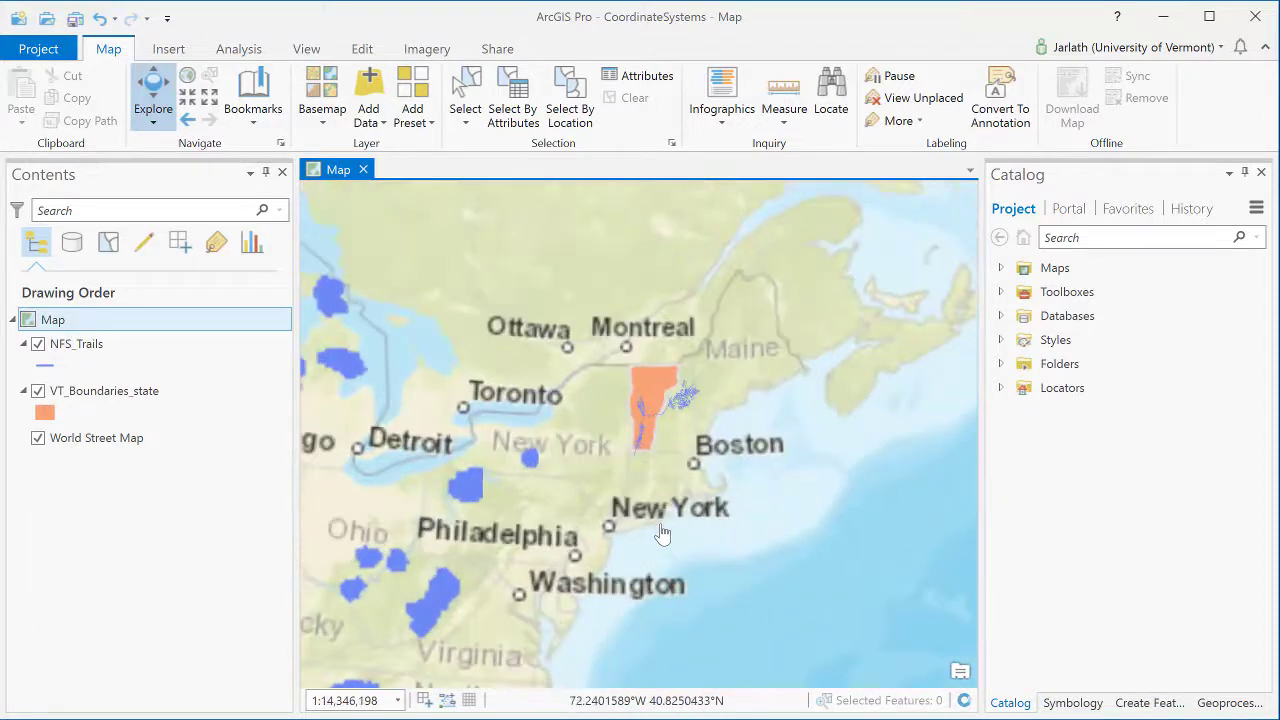
left_click(70, 324)
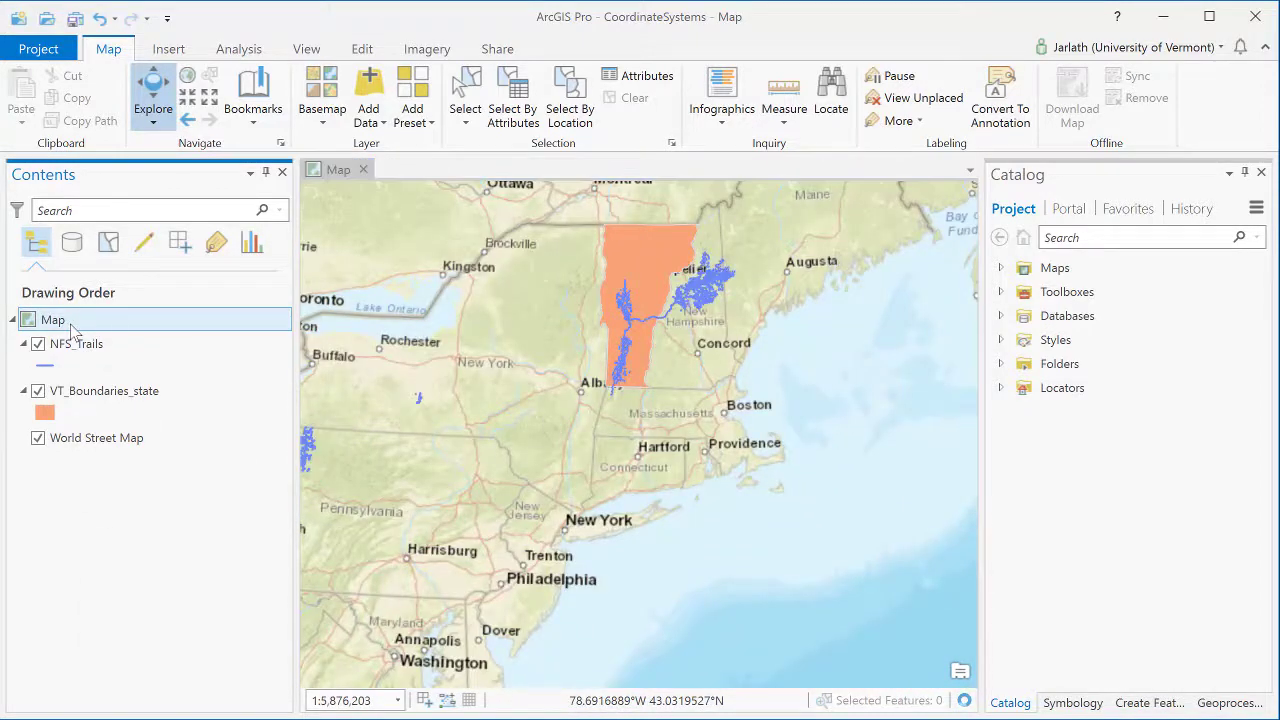
Step: Set the map's coordinate system to GCS North American 1983 in Map Properties
right_click(70, 324)
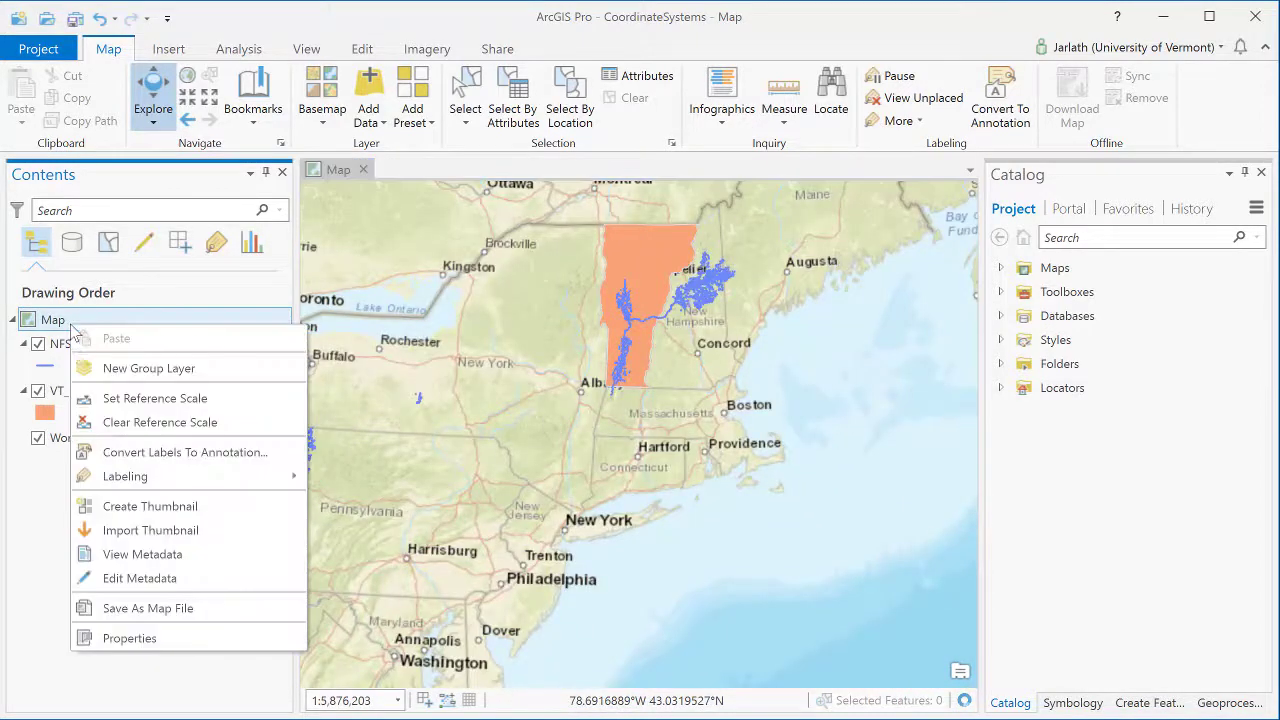
left_click(129, 639)
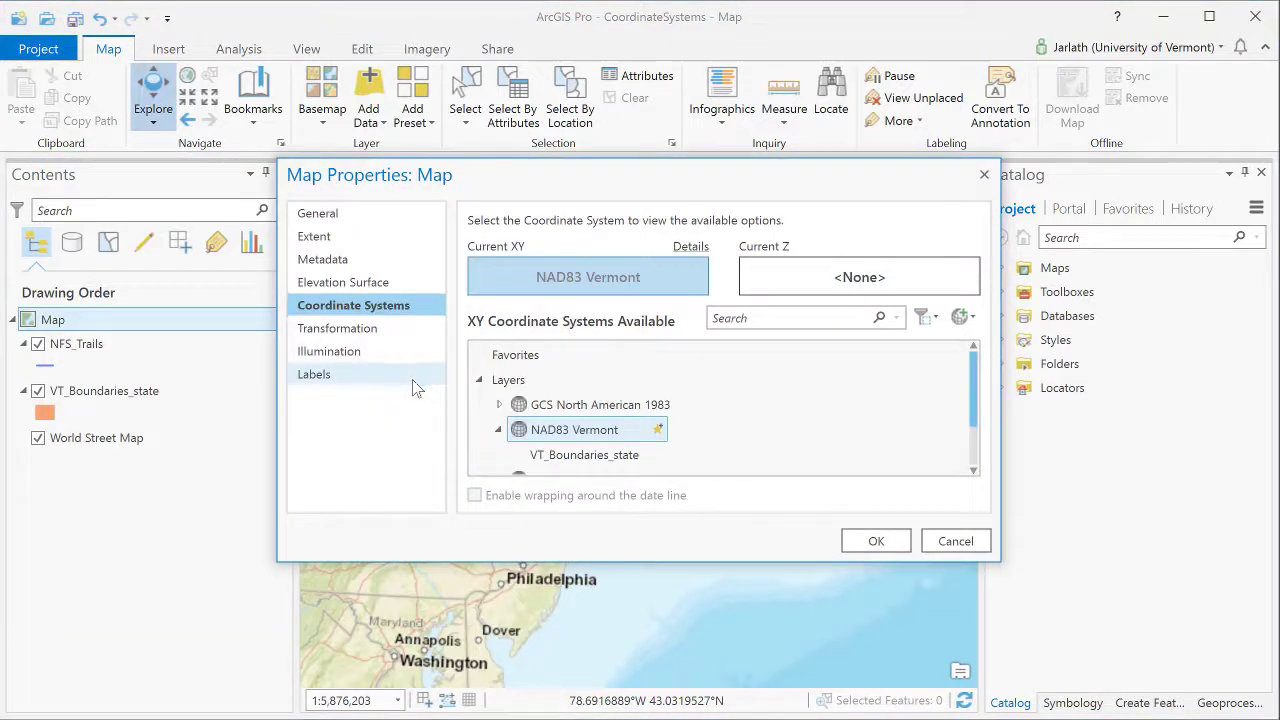
left_click(510, 405)
left_click(556, 430)
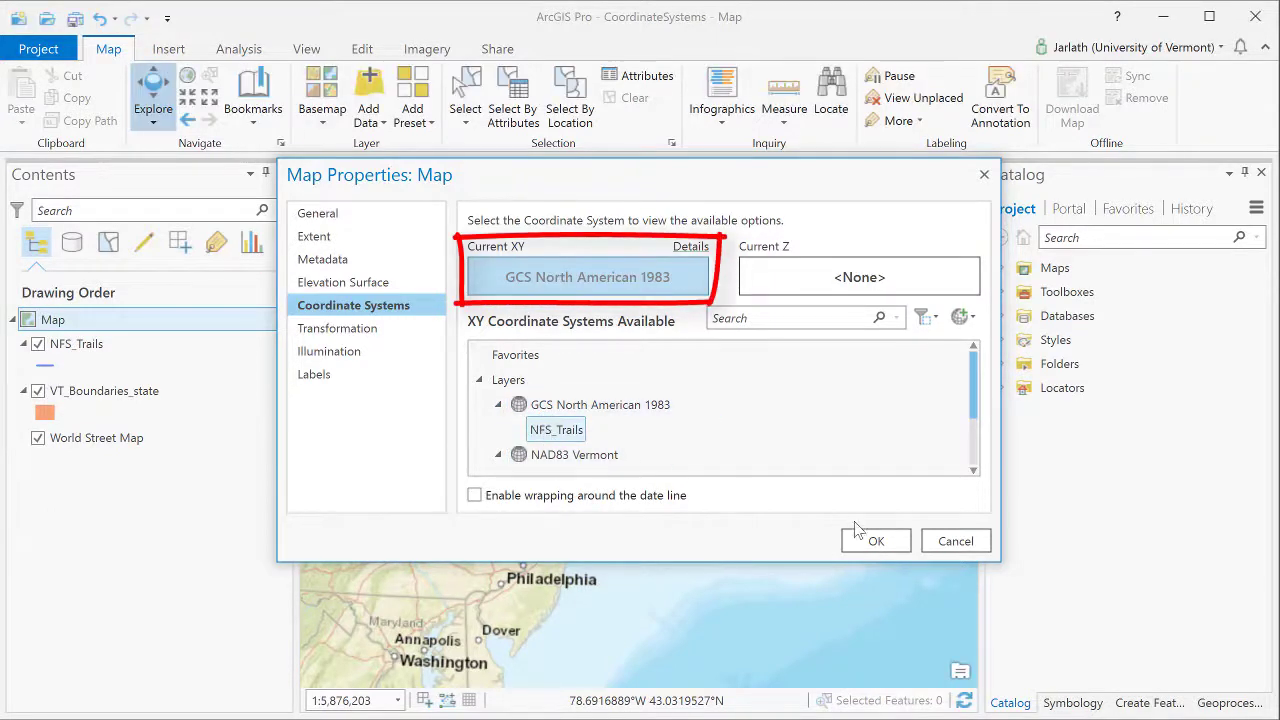
left_click(874, 540)
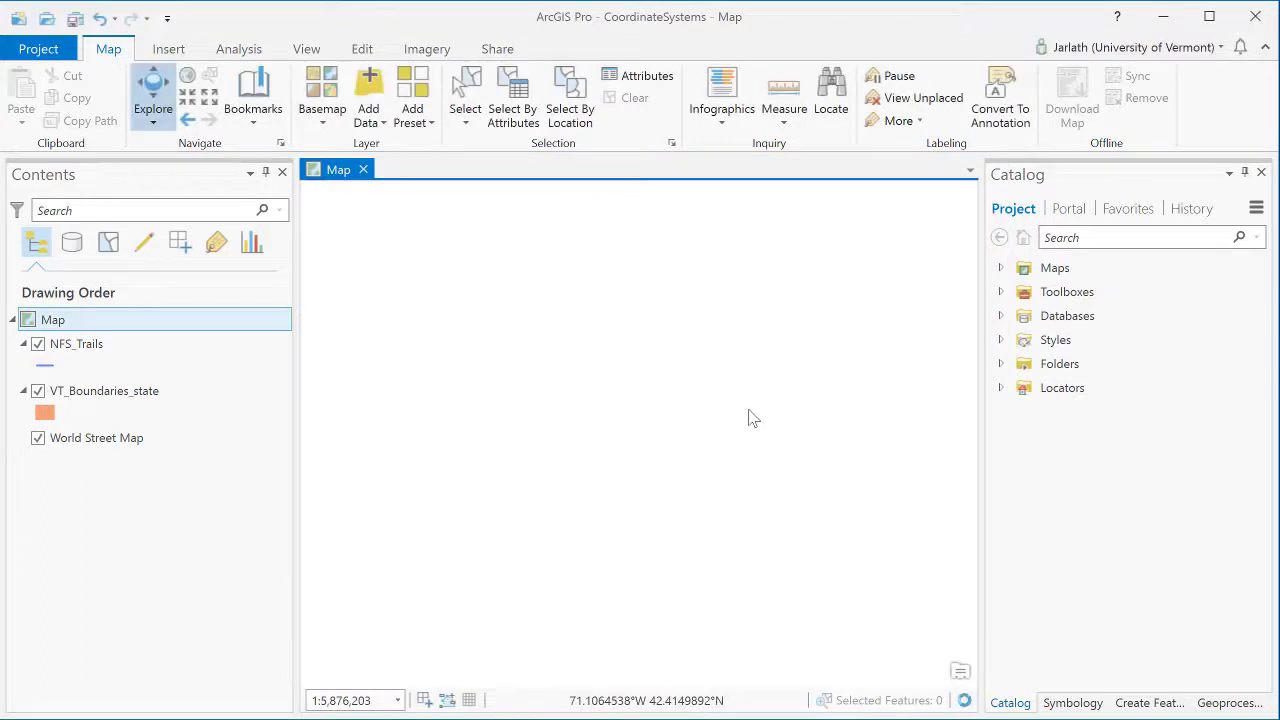
Step: Pan and zoom out to view the trails and Vermont across the United States
left_click_drag(717, 406, 725, 475)
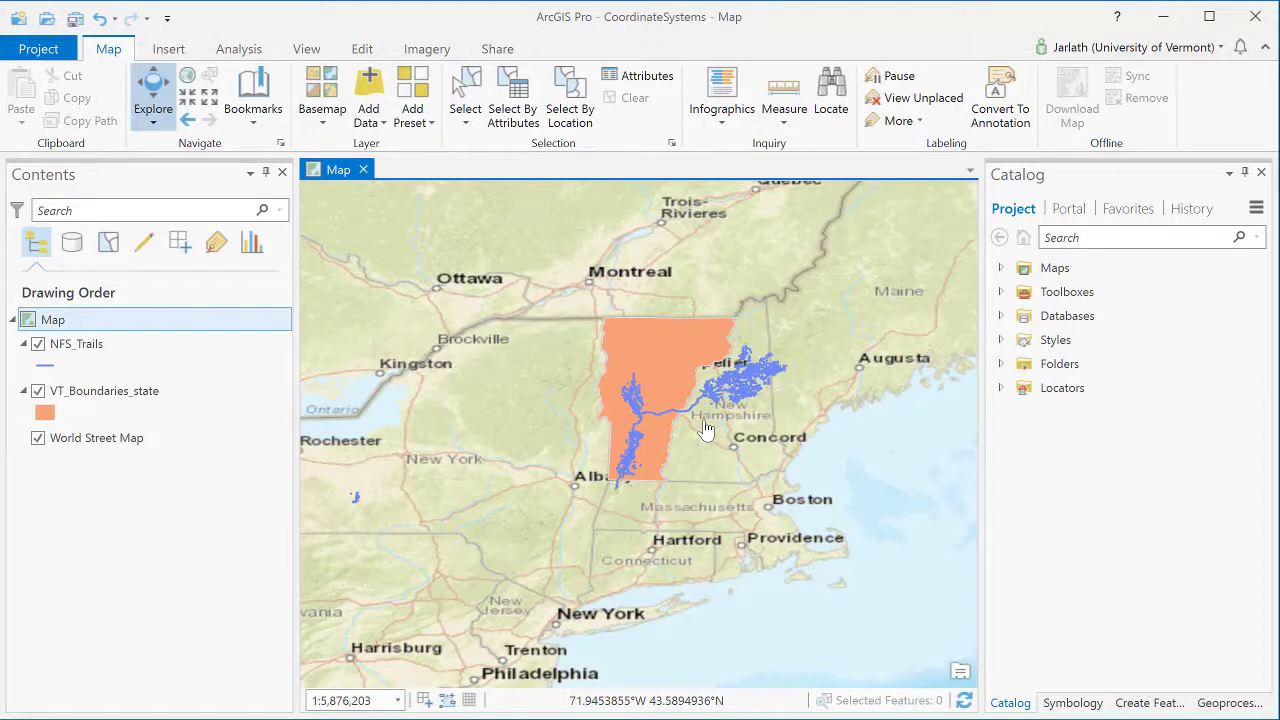
scroll(706, 428, "down", 4)
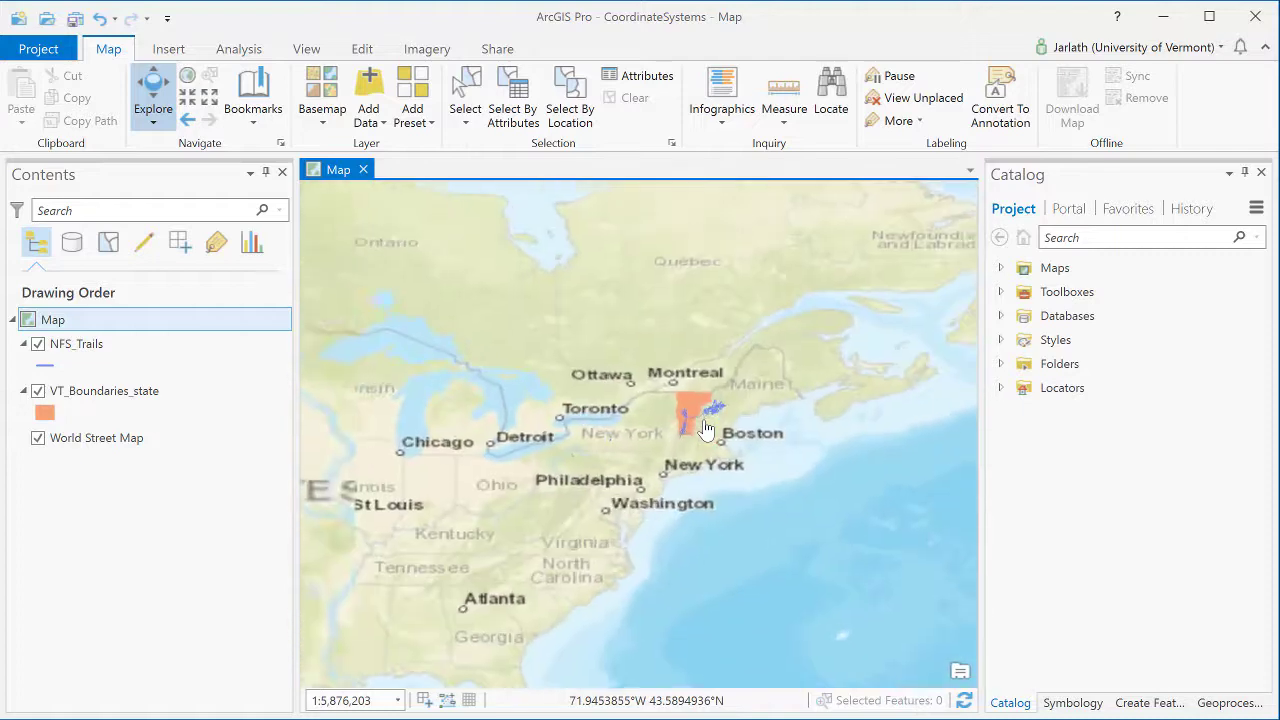
scroll(706, 428, "down", 2)
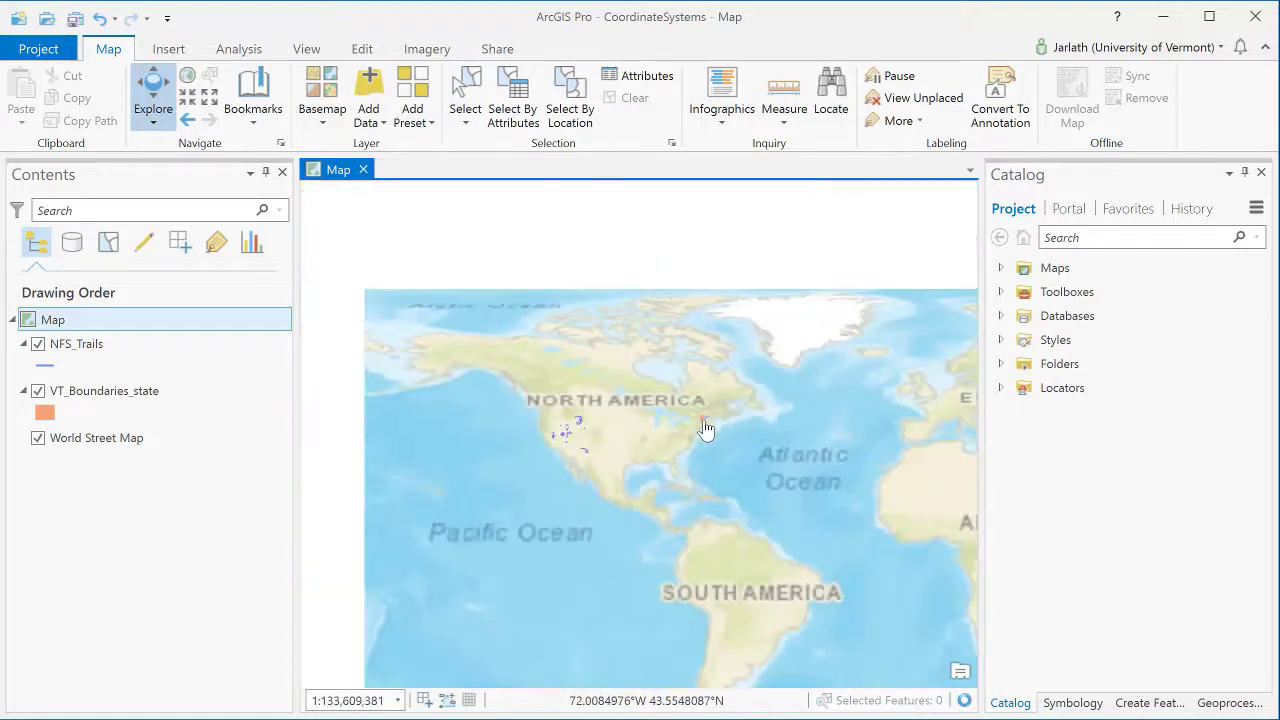
left_click_drag(700, 432, 600, 430)
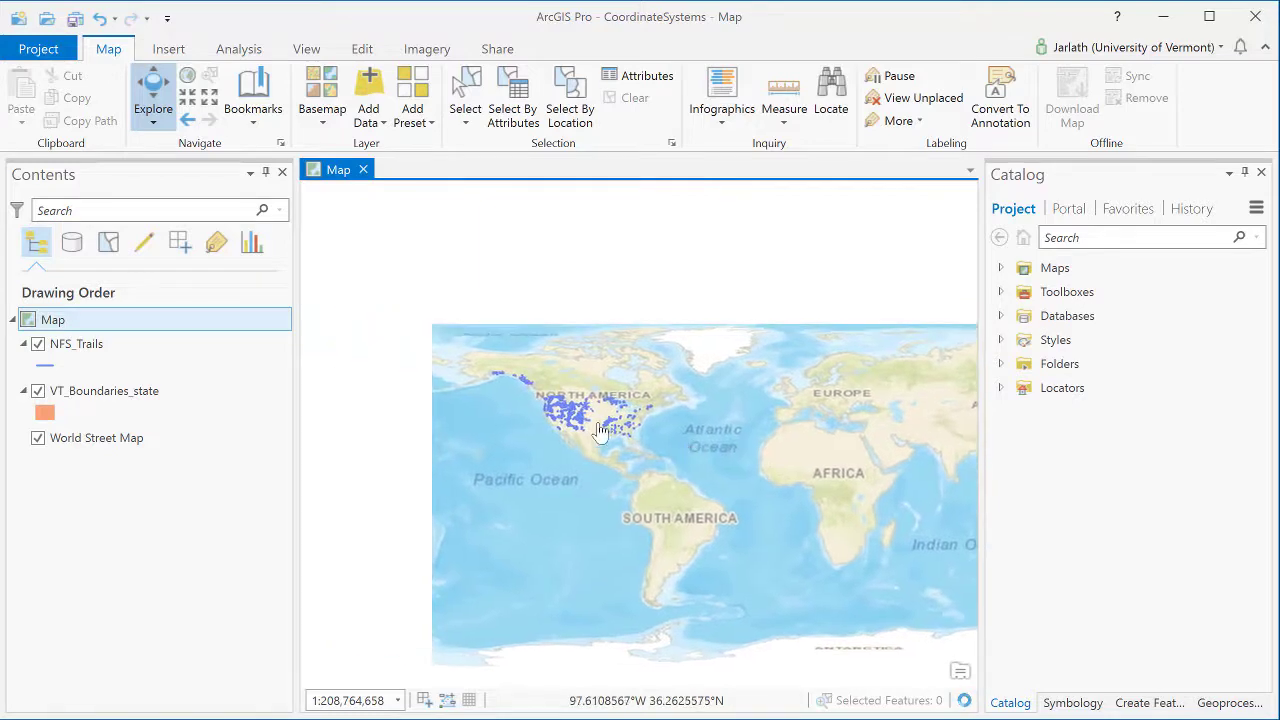
scroll(600, 430, "up", 2)
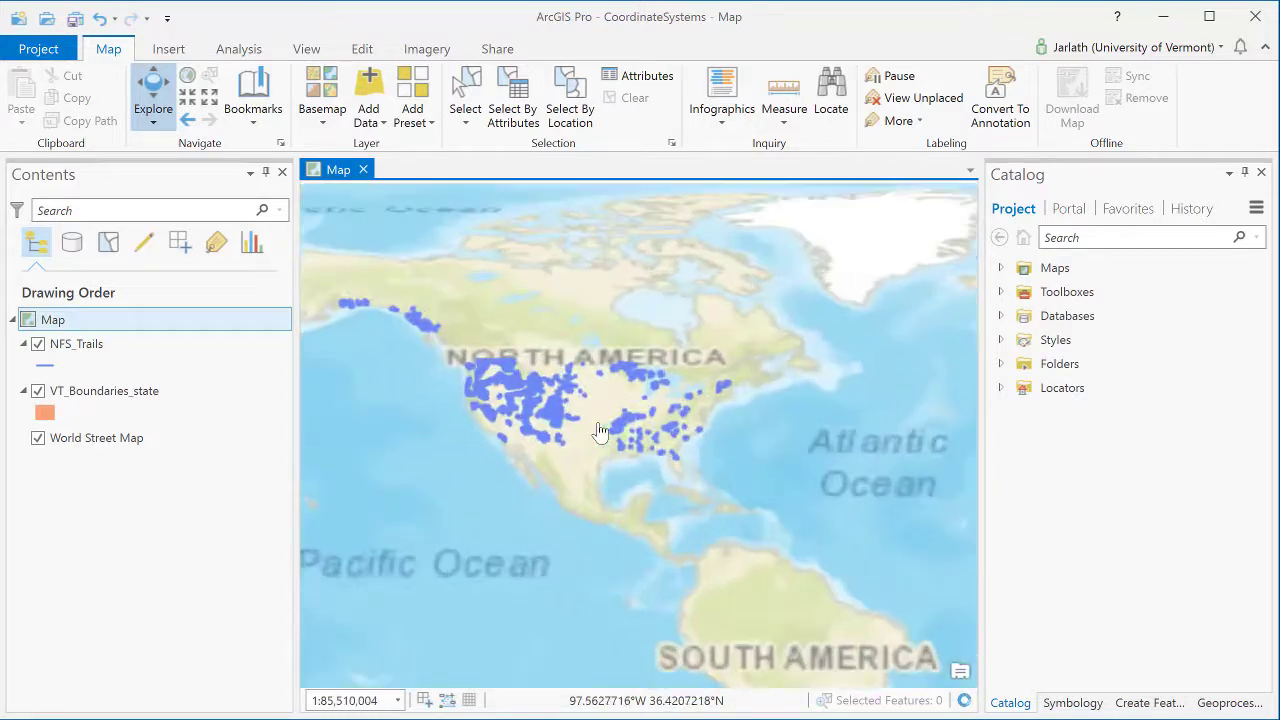
Step: Set the map to NAD 1983 (2011) Contiguous USA Albers under Projected > Continental > North America
right_click(74, 320)
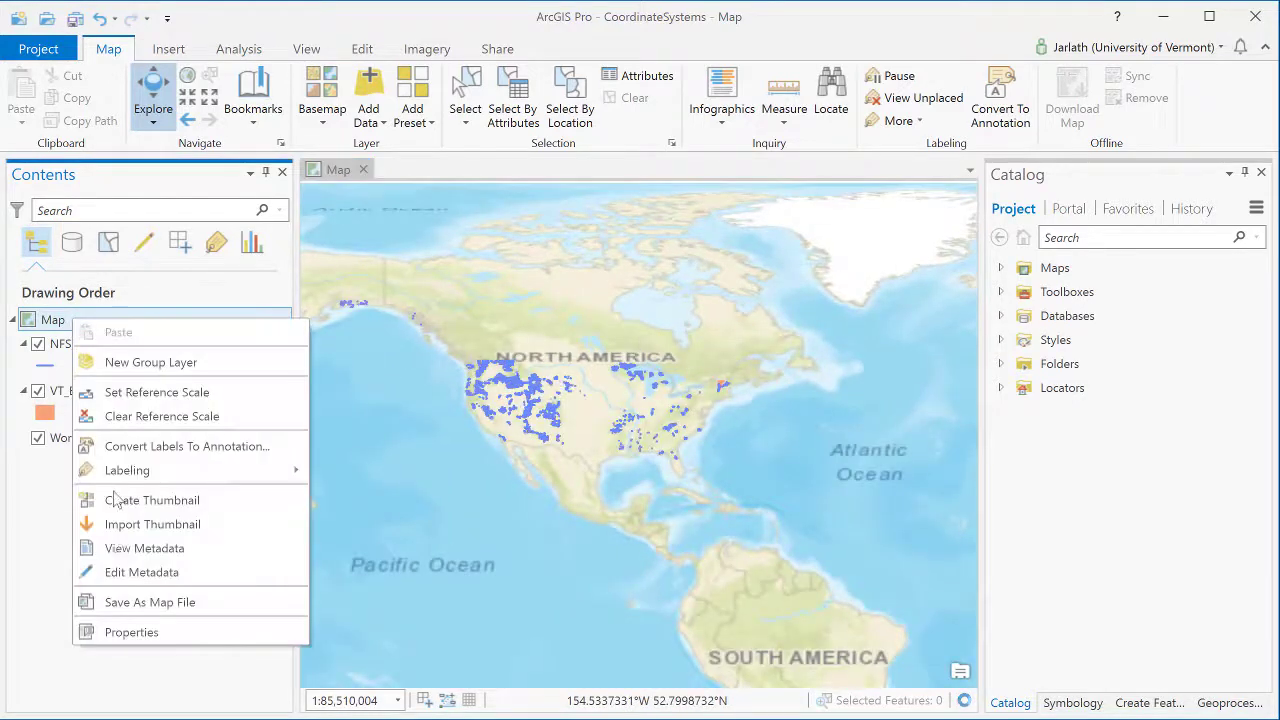
left_click(118, 632)
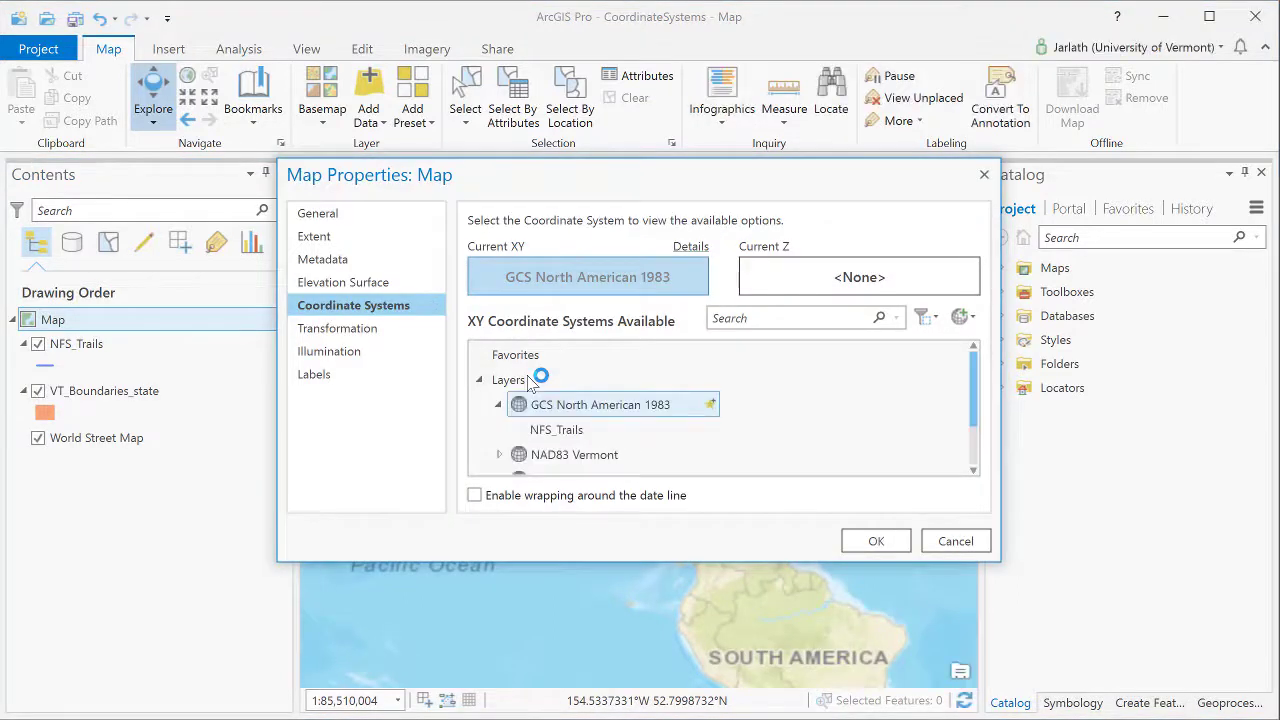
left_click(480, 381)
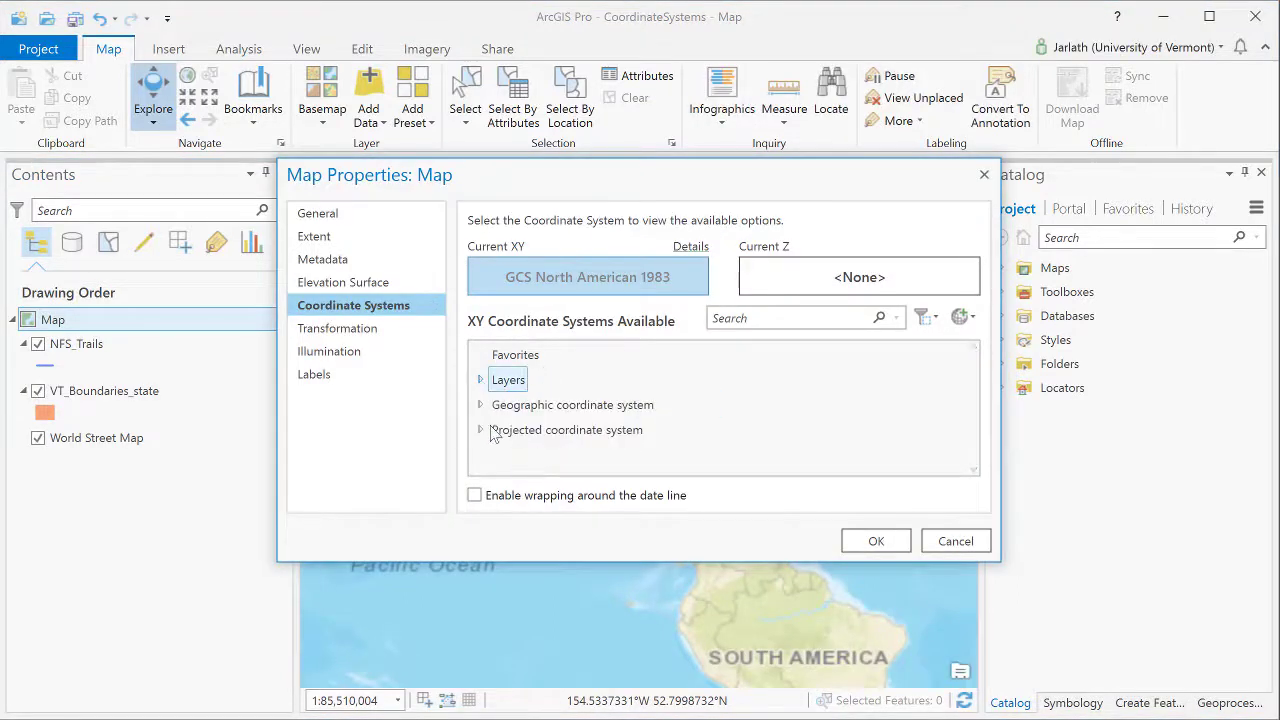
left_click(481, 431)
scroll(520, 400, "down", 1)
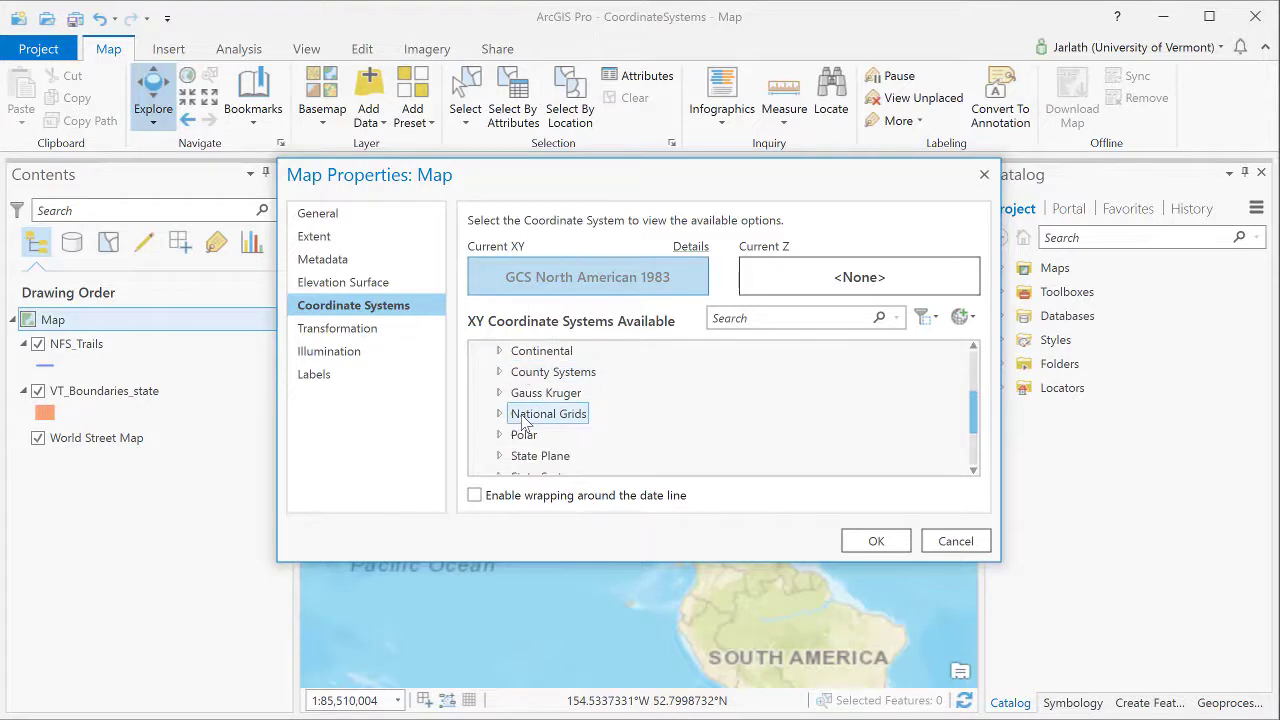
left_click(499, 352)
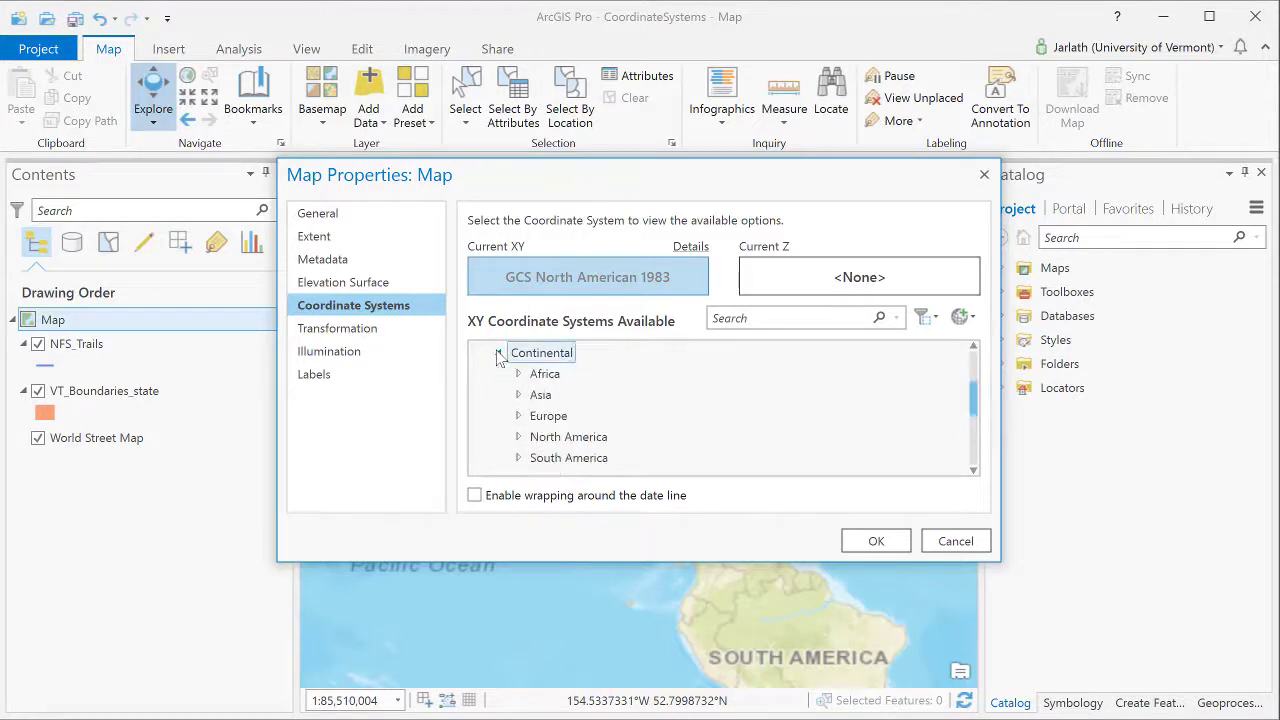
left_click(518, 437)
scroll(545, 428, "down", 1)
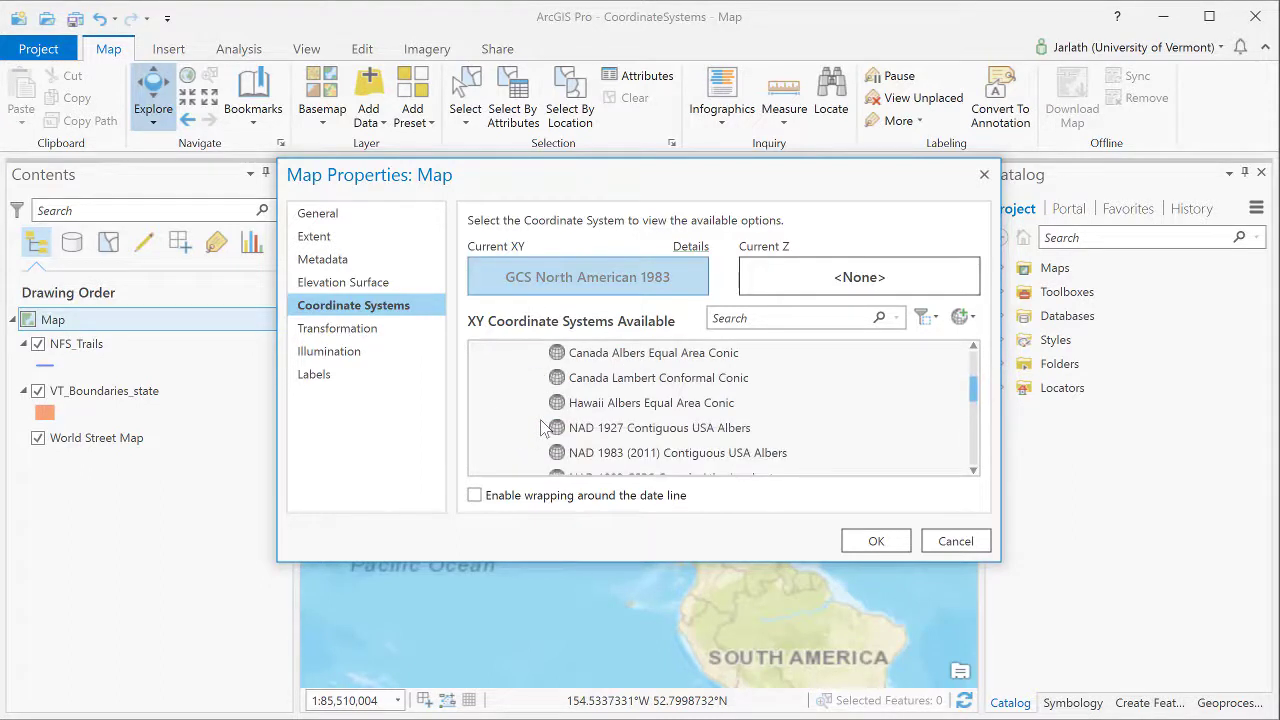
scroll(545, 428, "down", 1)
left_click(618, 402)
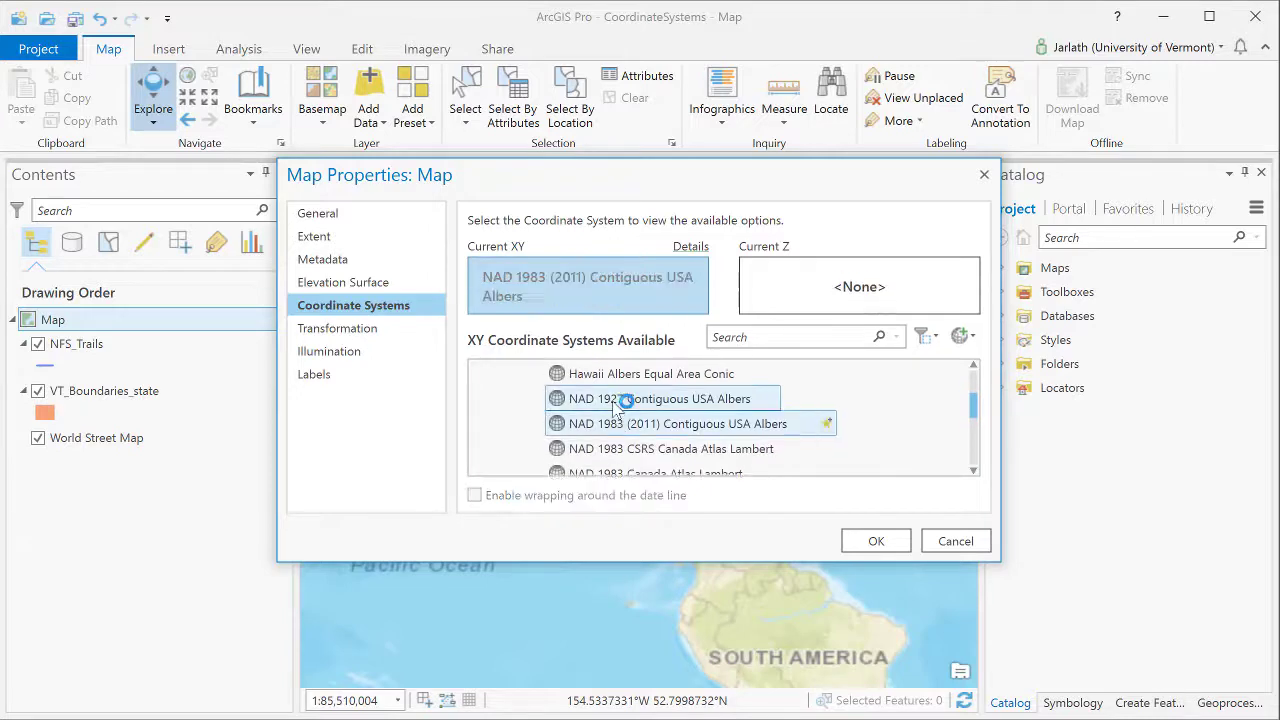
left_click(876, 541)
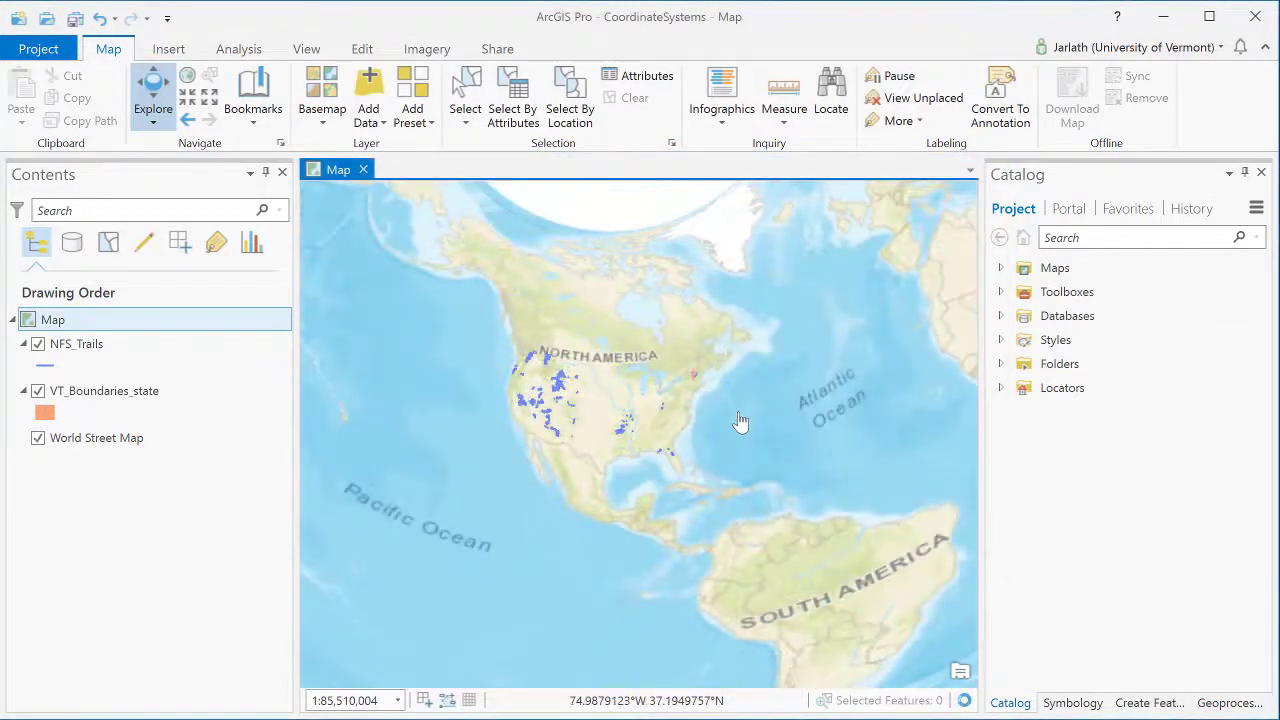